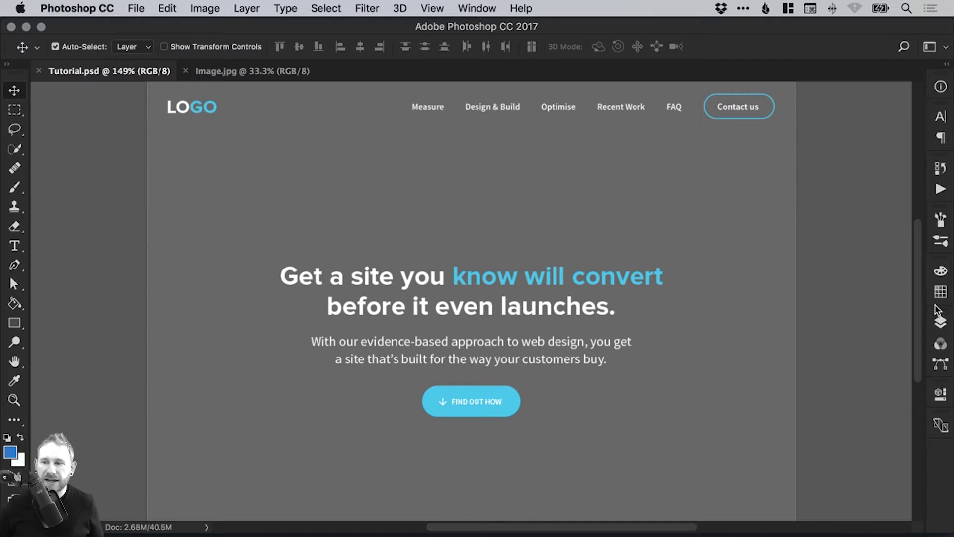
Check the mockup's layers, toggling the Nav group's visibility and selecting Button, body text and headline layers
{"action": "left_click", "coordinate": [940, 323]}
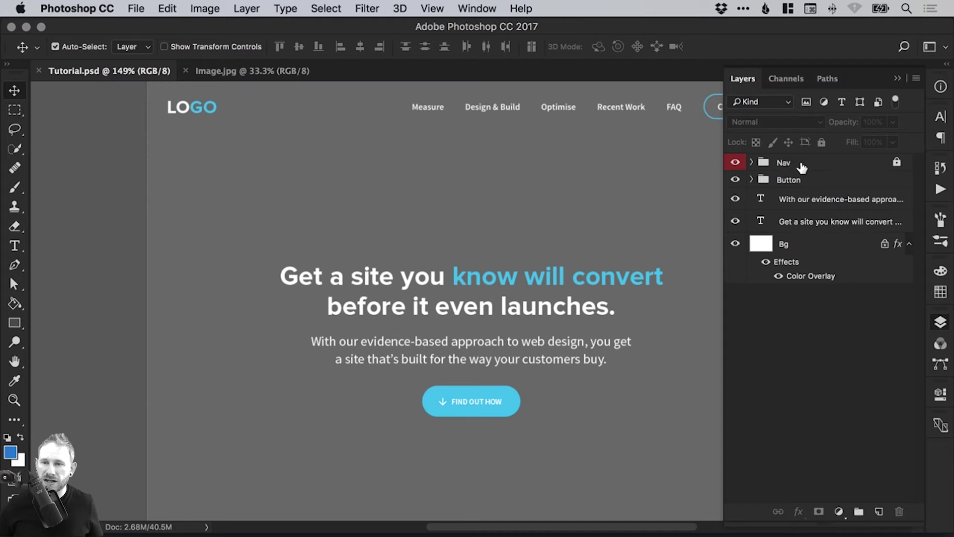
{"action": "left_click", "coordinate": [735, 163]}
{"action": "left_click", "coordinate": [736, 164]}
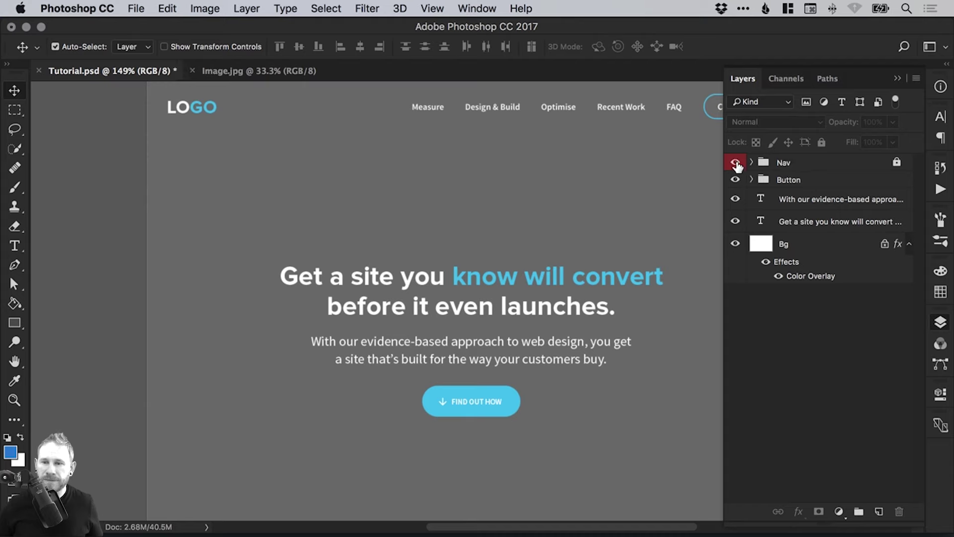
{"action": "left_click", "coordinate": [793, 183]}
{"action": "left_click", "coordinate": [795, 204]}
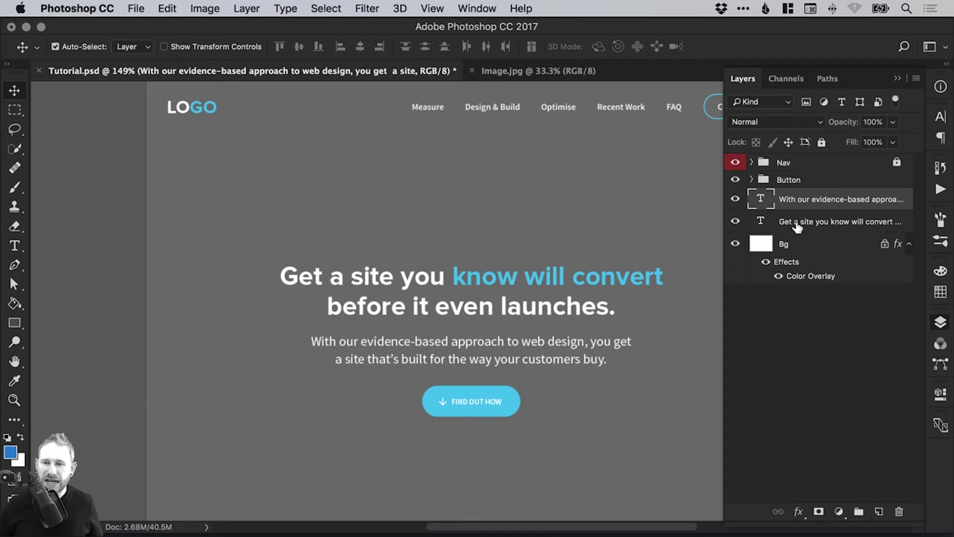
{"action": "left_click", "coordinate": [803, 224]}
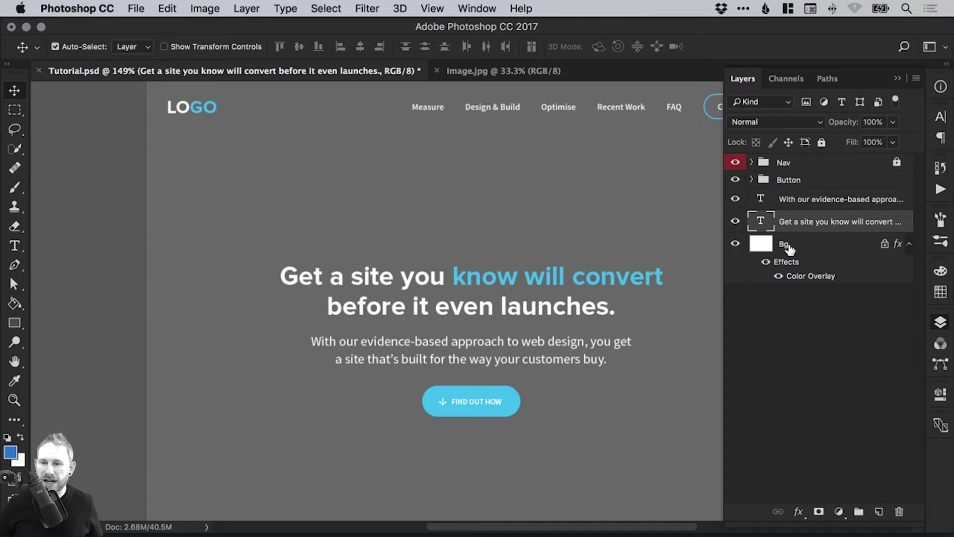
Toggle the Bg layer's Color Overlay off and back on, then collapse the layers list
{"action": "left_click", "coordinate": [788, 246]}
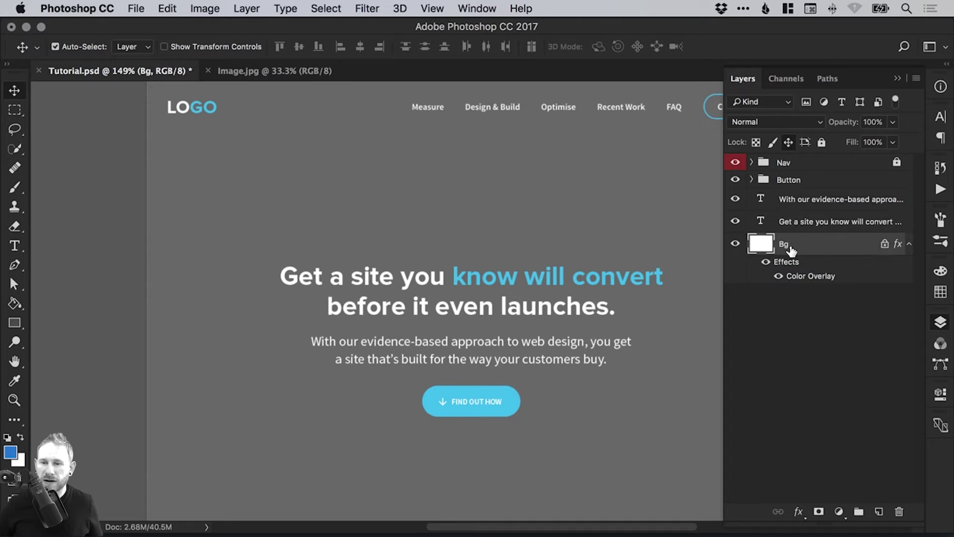
{"action": "left_click", "coordinate": [778, 277]}
{"action": "left_click", "coordinate": [778, 277]}
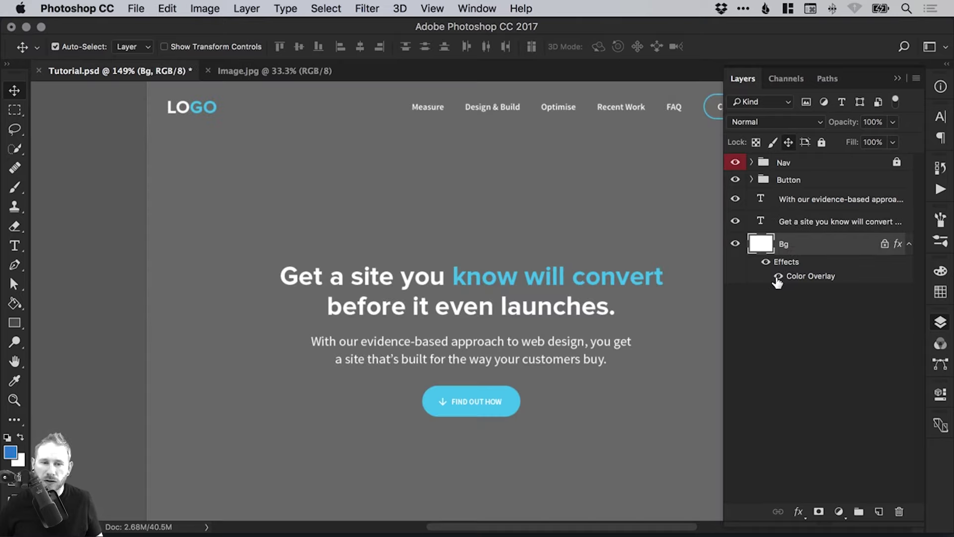
{"action": "left_click", "coordinate": [941, 322]}
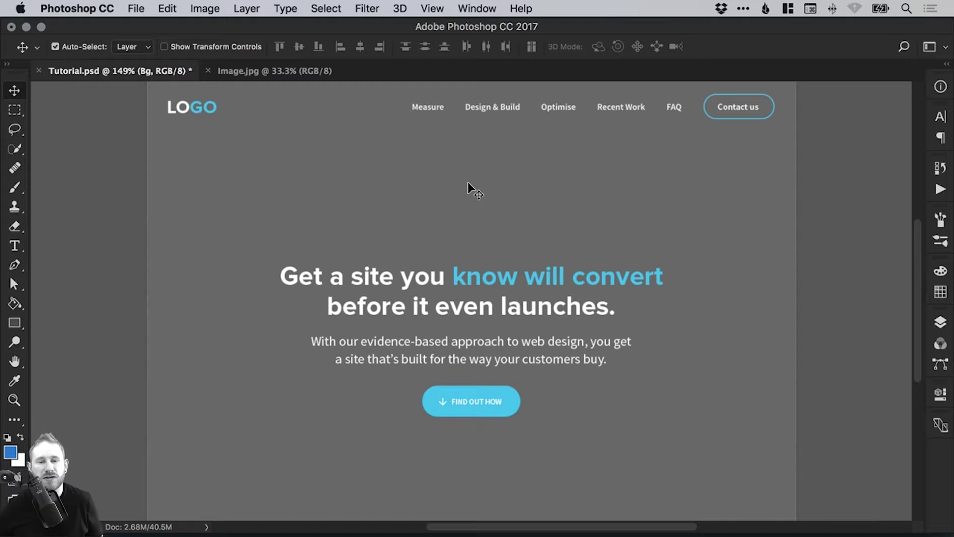
In Image.jpg, select the whole nebula photo with Select > All and copy it
{"action": "left_click", "coordinate": [264, 70]}
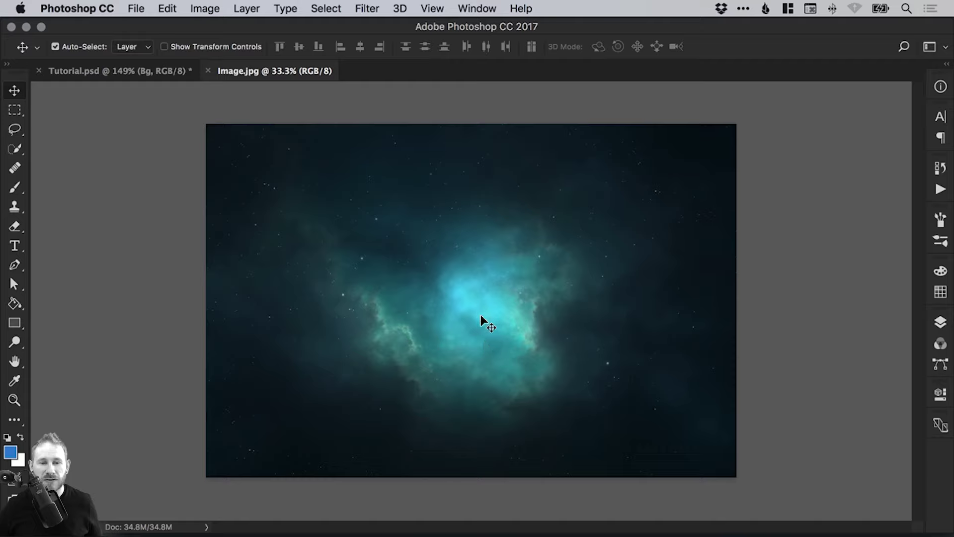
{"action": "left_click", "coordinate": [324, 8]}
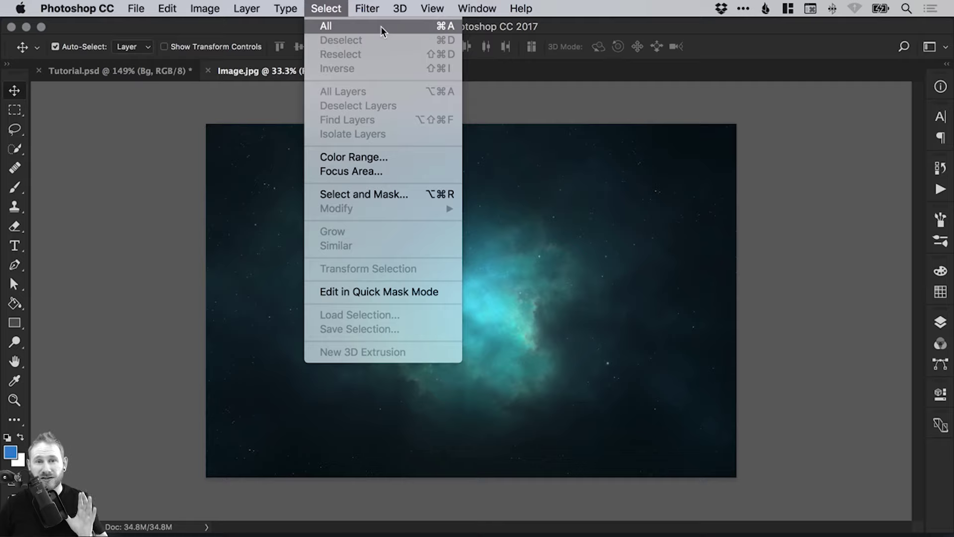
{"action": "left_click", "coordinate": [430, 26]}
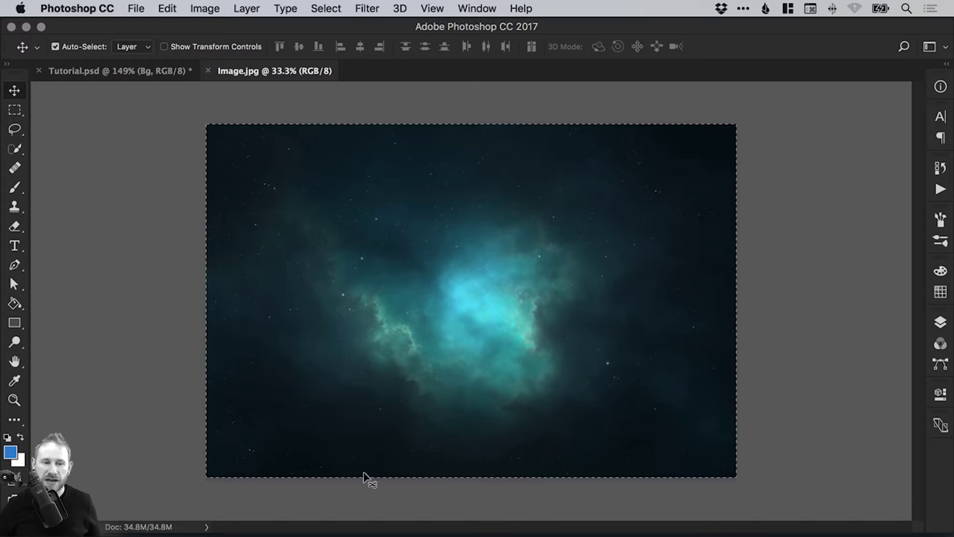
{"action": "left_click", "coordinate": [168, 9]}
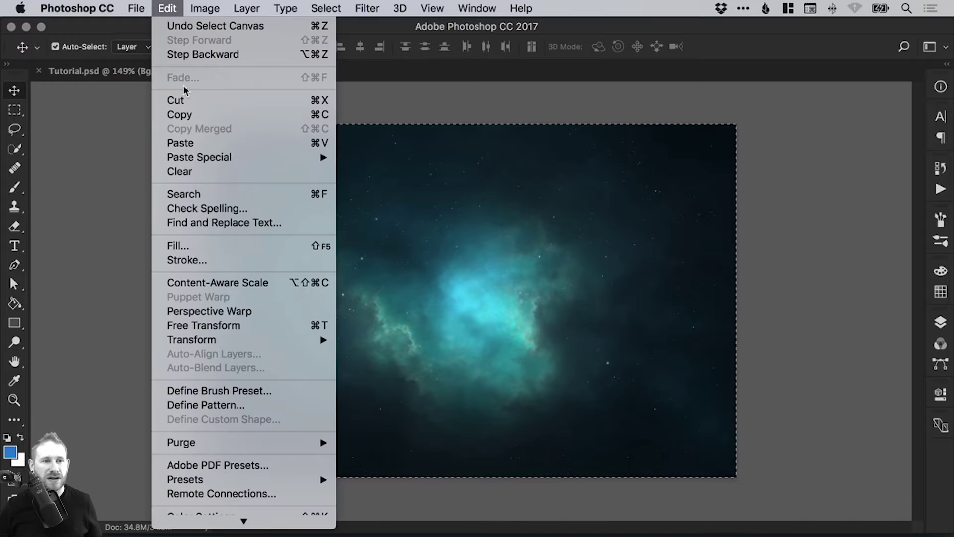
{"action": "left_click", "coordinate": [251, 114]}
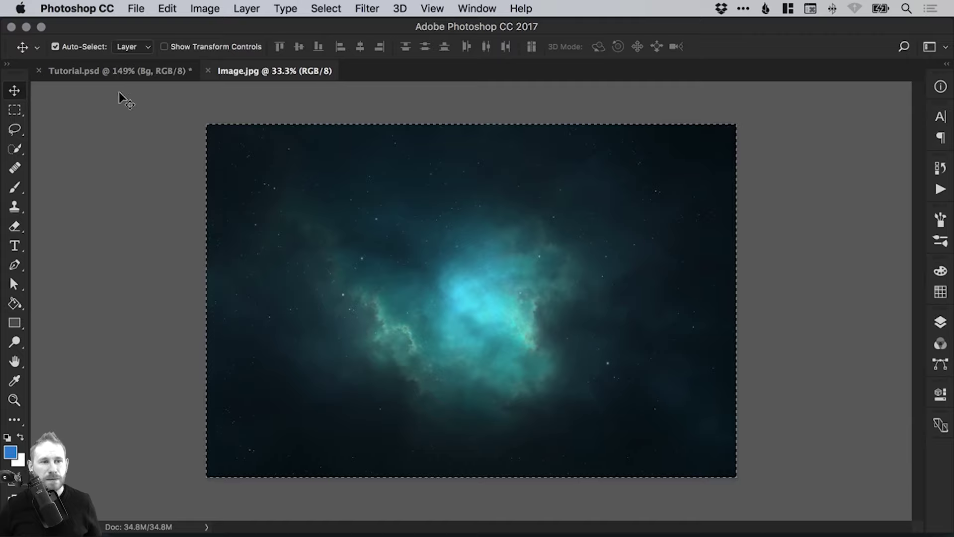
Paste the copied nebula into Tutorial.psd as Layer 1 above the Bg layer
{"action": "left_click", "coordinate": [119, 75]}
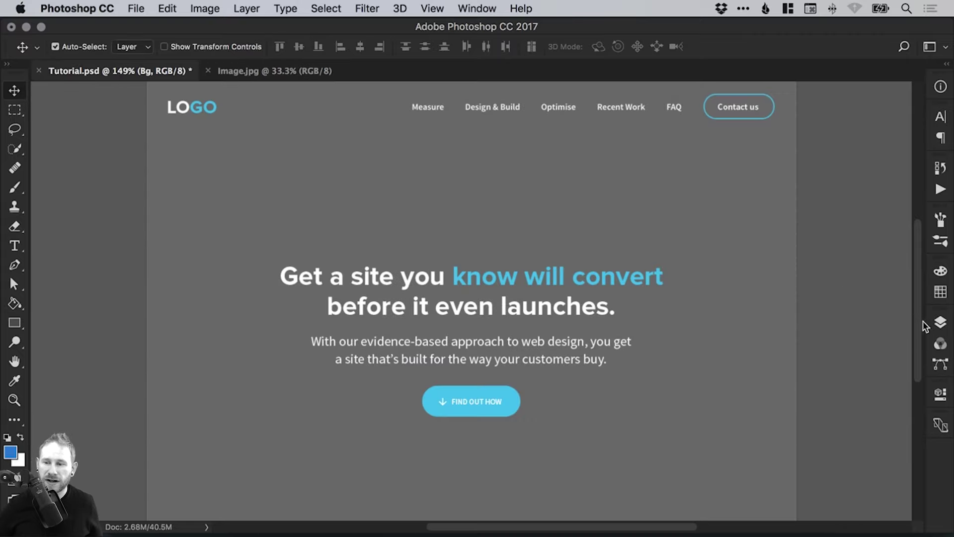
{"action": "left_click", "coordinate": [938, 326]}
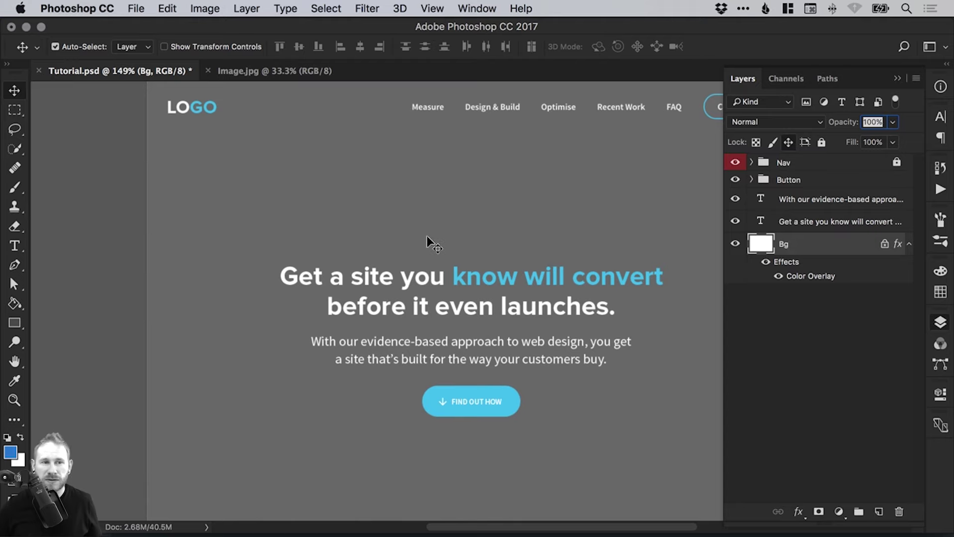
{"action": "left_click", "coordinate": [168, 8]}
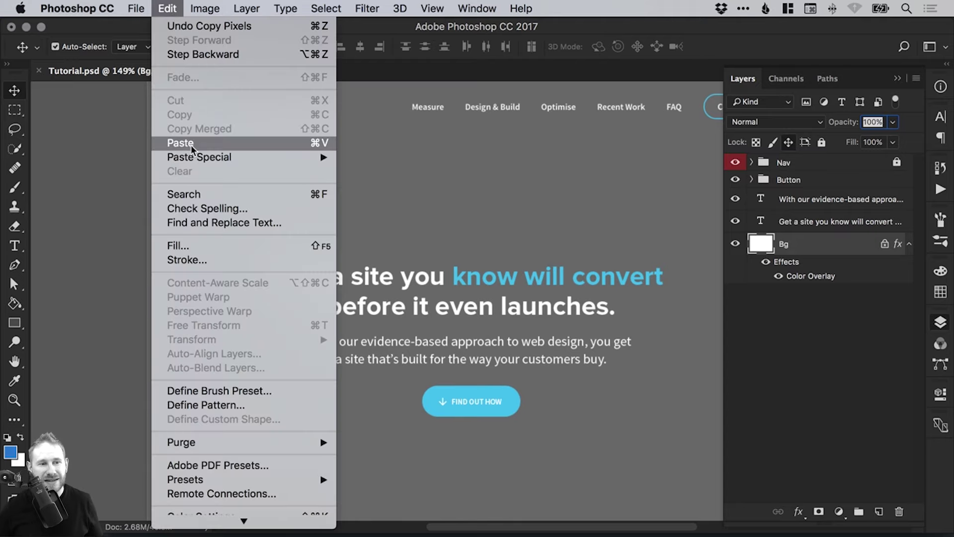
{"action": "left_click", "coordinate": [241, 142]}
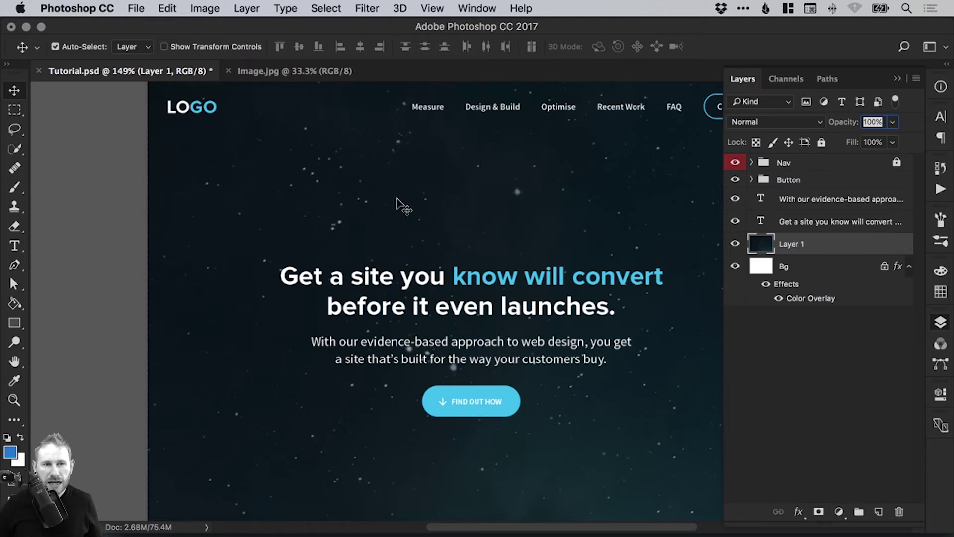
{"action": "left_click", "coordinate": [303, 74]}
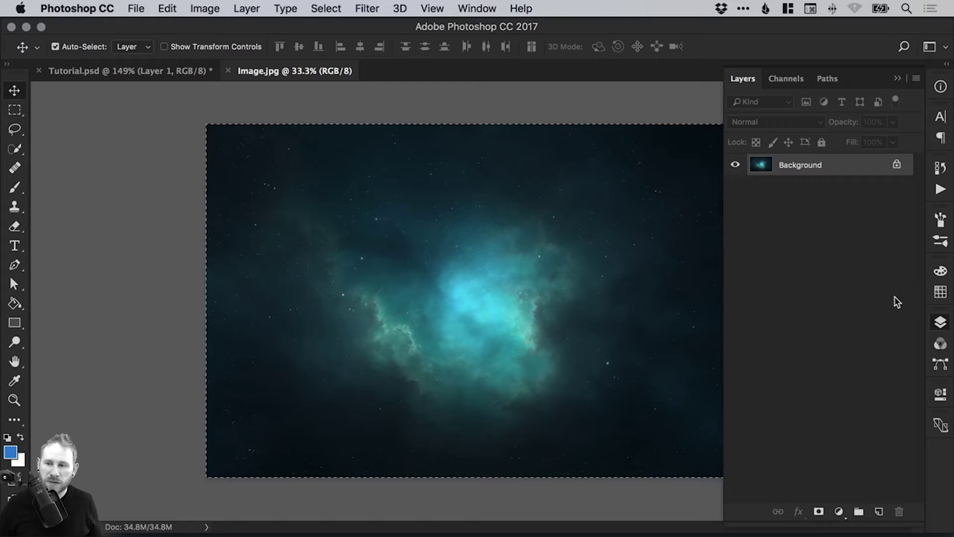
{"action": "left_click", "coordinate": [940, 322]}
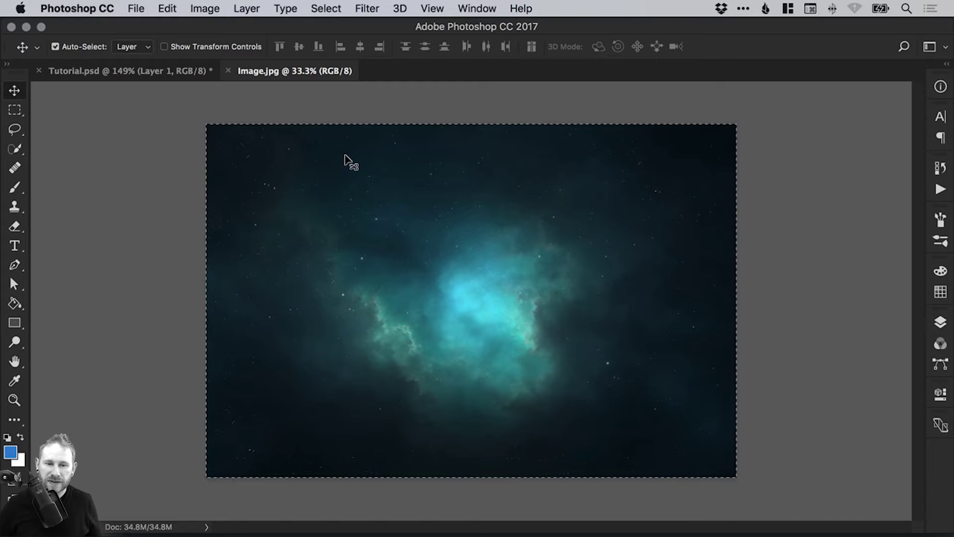
{"action": "left_click", "coordinate": [144, 71]}
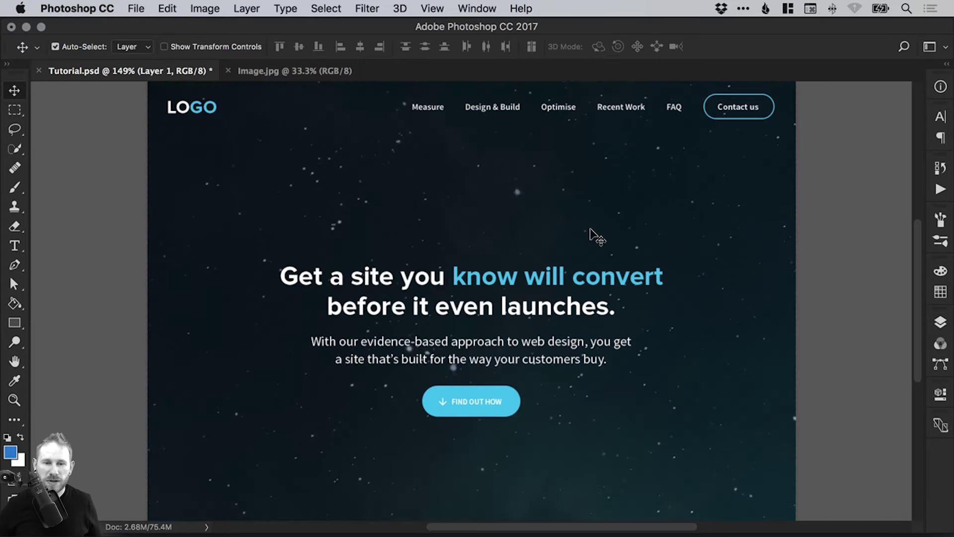
{"action": "left_click", "coordinate": [940, 322]}
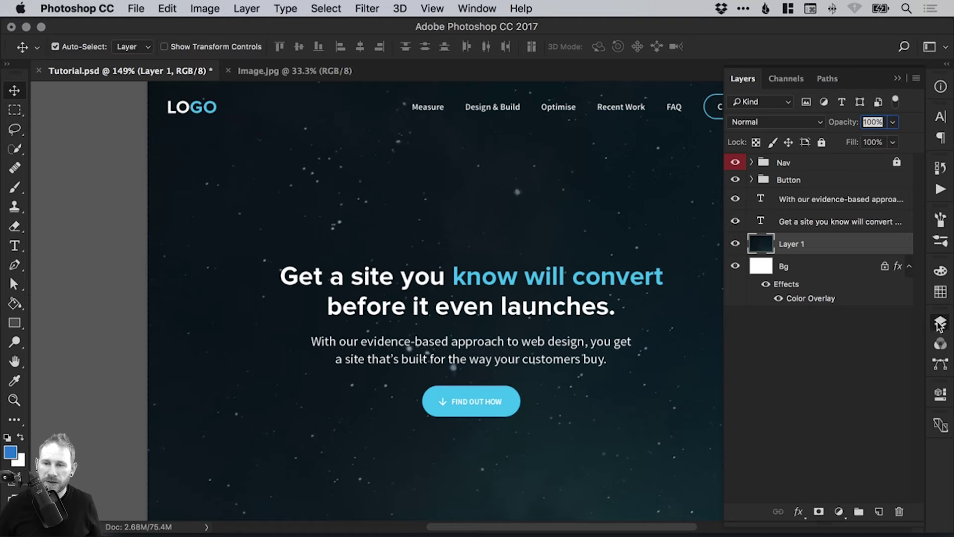
Convert Layer 1 into a smart object and rename it 'Image'
{"action": "left_click_drag", "start_coordinate": [801, 243], "coordinate": [799, 245]}
{"action": "right_click", "coordinate": [798, 247]}
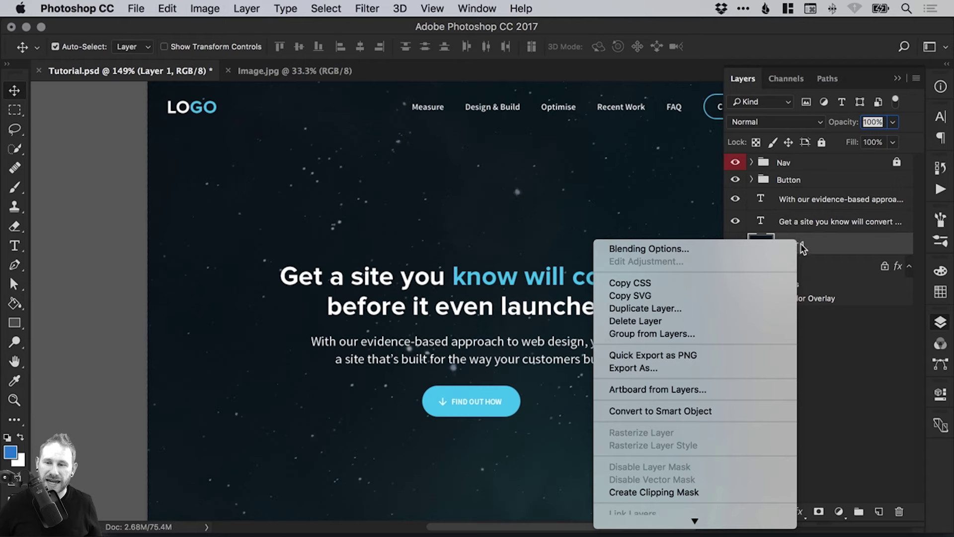
{"action": "left_click", "coordinate": [680, 411]}
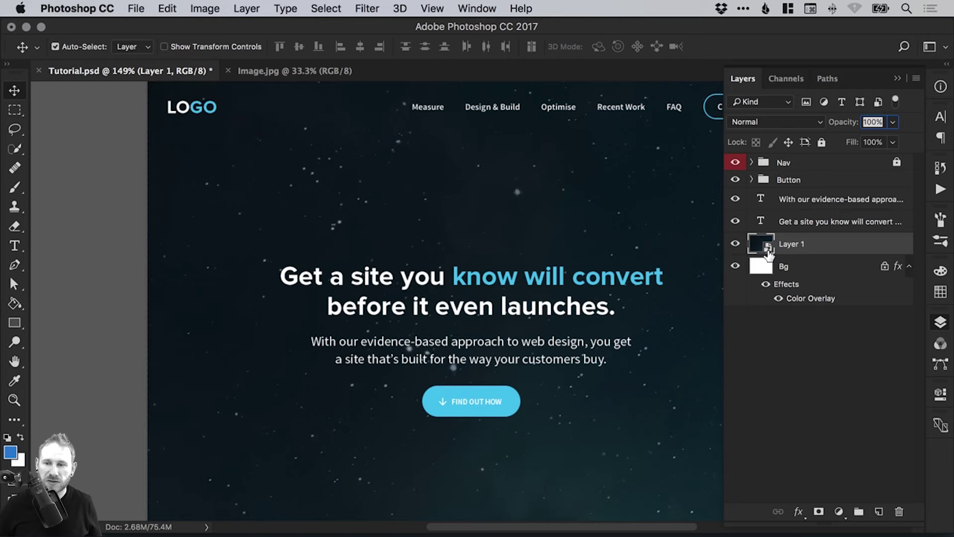
{"action": "double_click", "coordinate": [791, 245]}
{"action": "key", "text": "BackSpace"}
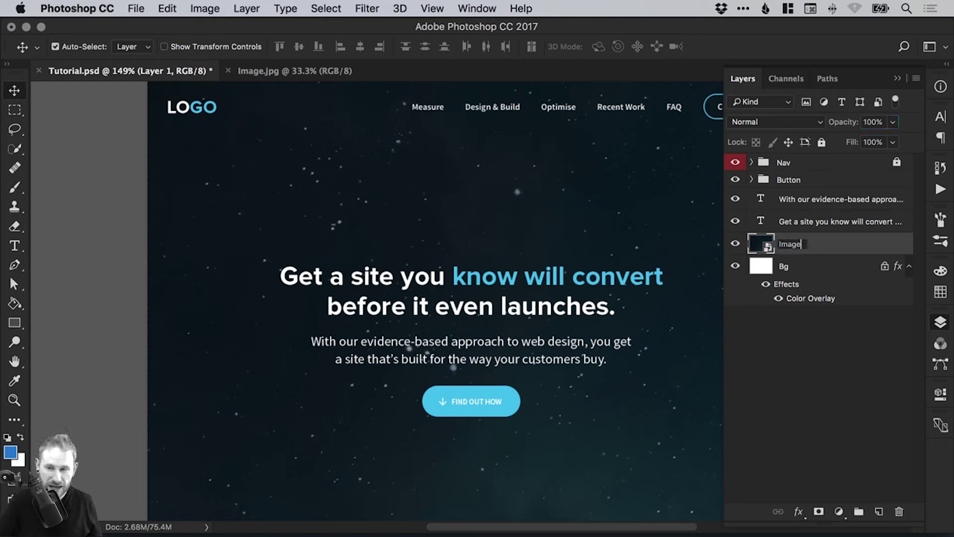
{"action": "key", "text": "Return"}
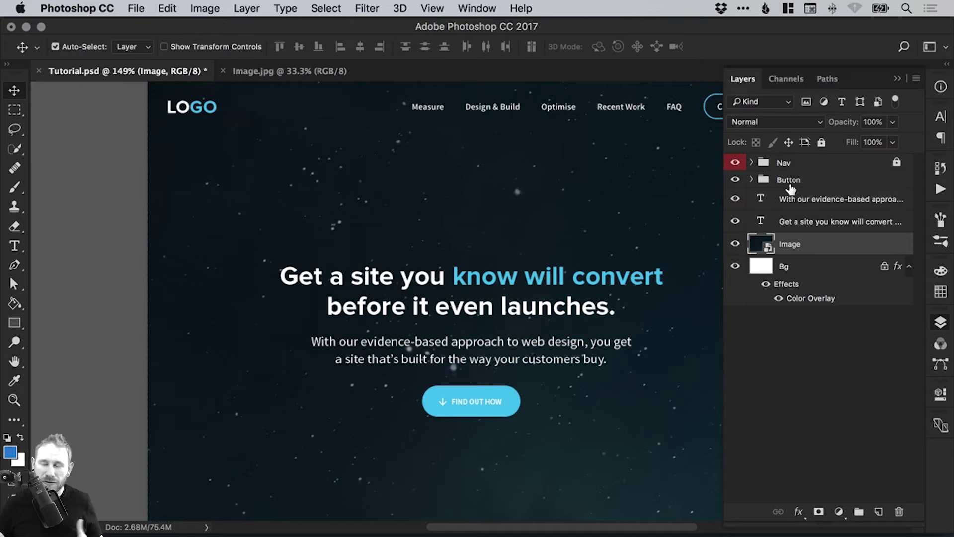
Paste the nebula again as Layer 1, shrink it, and hide the Image smart object
{"action": "left_click", "coordinate": [277, 69]}
{"action": "left_click", "coordinate": [199, 71]}
{"action": "key", "text": "super+v"}
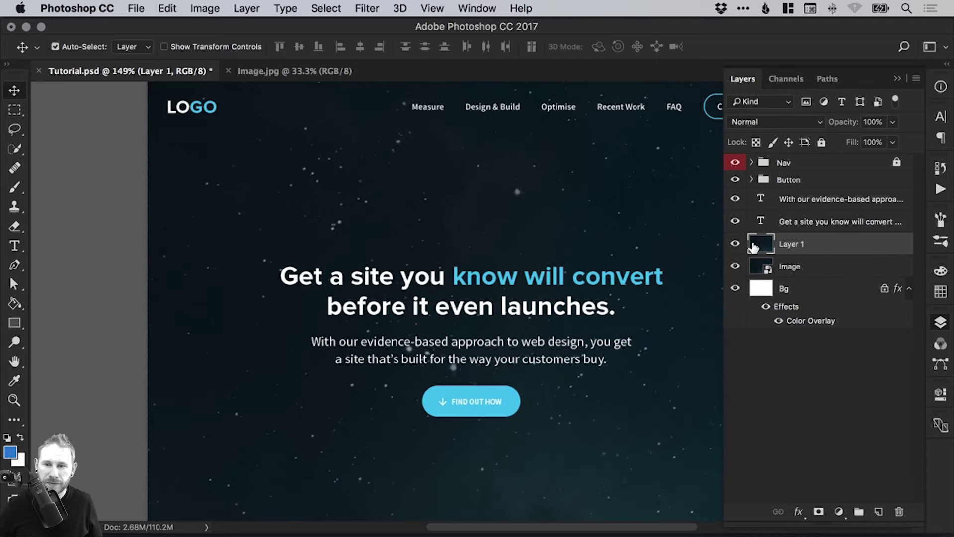
{"action": "key", "text": "super+t"}
{"action": "left_click_drag", "start_coordinate": [149, 84], "coordinate": [313, 194]}
{"action": "key", "text": "Return"}
{"action": "left_click", "coordinate": [735, 268]}
Rescale and reposition the pasted nebula behind the headline, then delete that layer
{"action": "key", "text": "ctrl+t"}
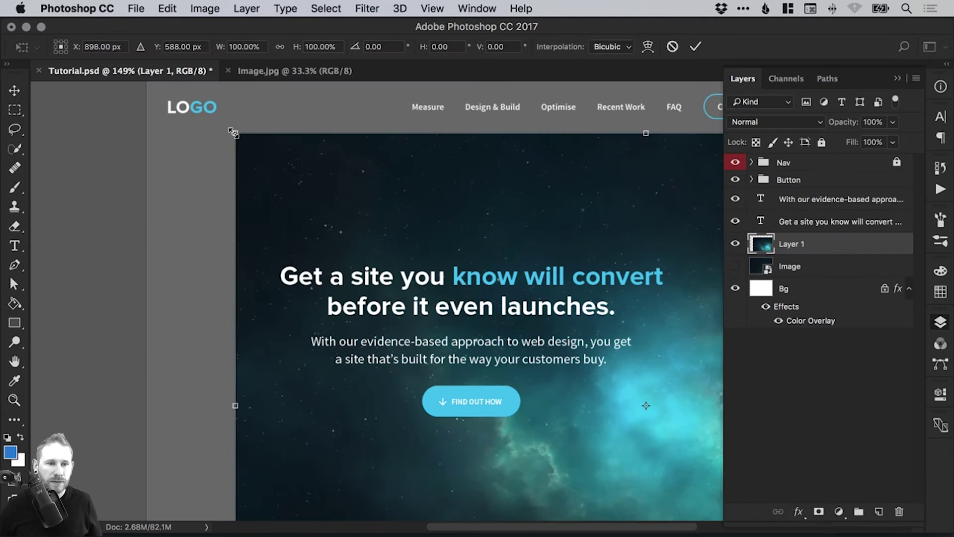
{"action": "left_click_drag", "start_coordinate": [232, 130], "coordinate": [611, 333]}
{"action": "left_click_drag", "start_coordinate": [624, 383], "coordinate": [318, 395]}
{"action": "key", "text": "Return"}
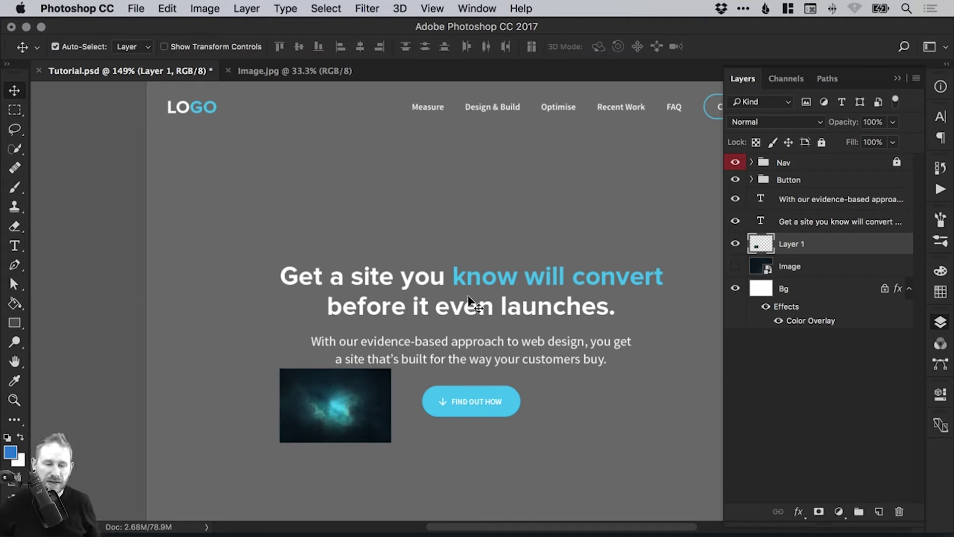
{"action": "key", "text": "ctrl+t"}
{"action": "left_click_drag", "start_coordinate": [391, 368], "coordinate": [766, 109]}
{"action": "key", "text": "Return"}
{"action": "left_click_drag", "start_coordinate": [277, 402], "coordinate": [446, 338]}
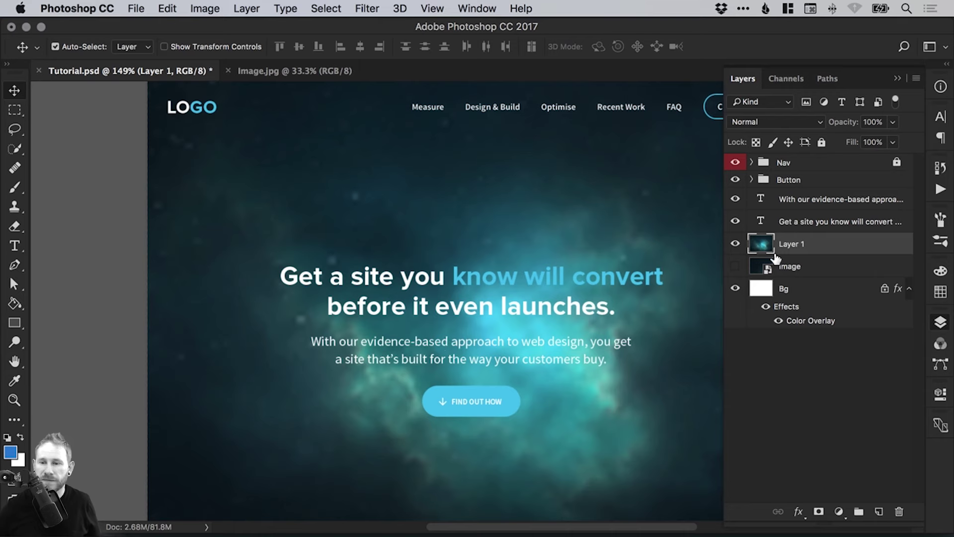
{"action": "key", "text": "Delete"}
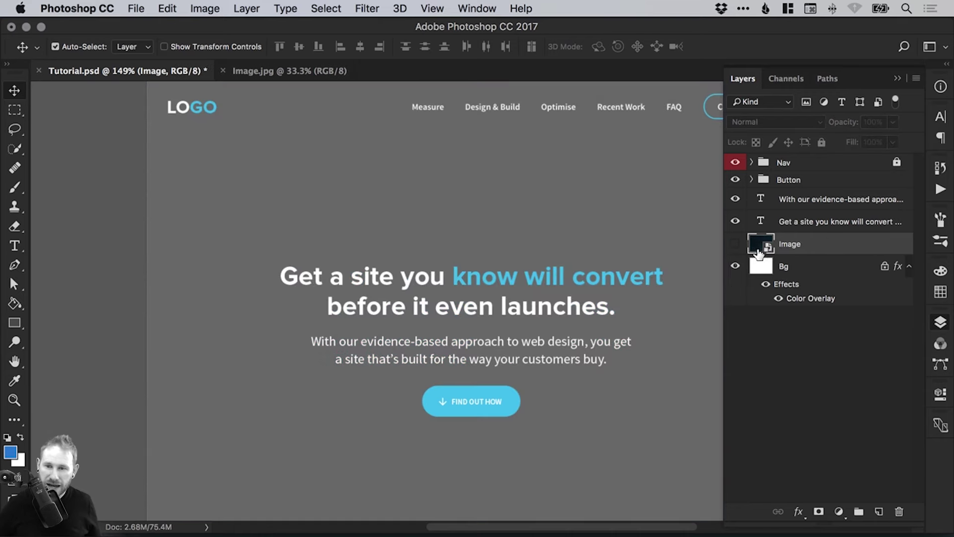
Make the Image layer visible again and shrink it to about a quarter size
{"action": "key", "text": "super+comma"}
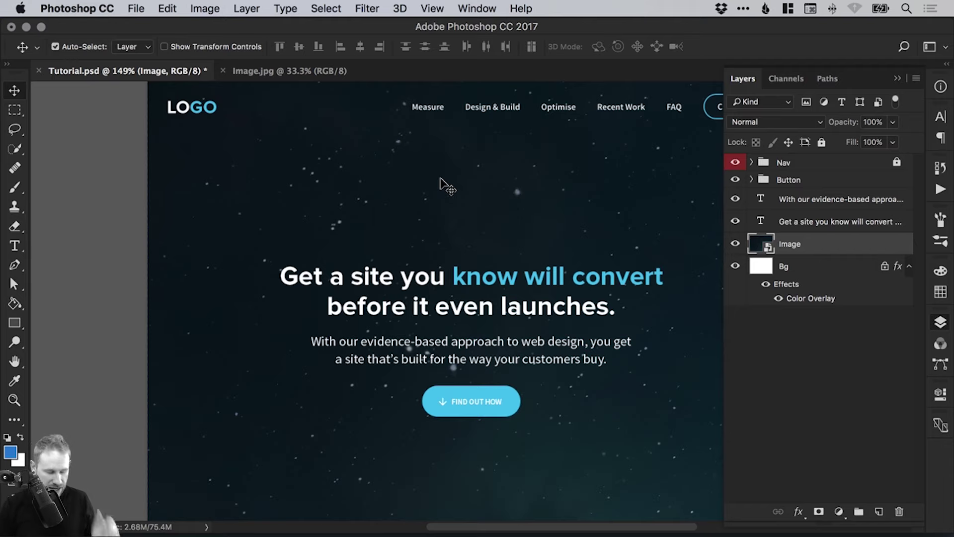
{"action": "key", "text": "super+minus"}
{"action": "key", "text": "super+minus"}
{"action": "key", "text": "super+t"}
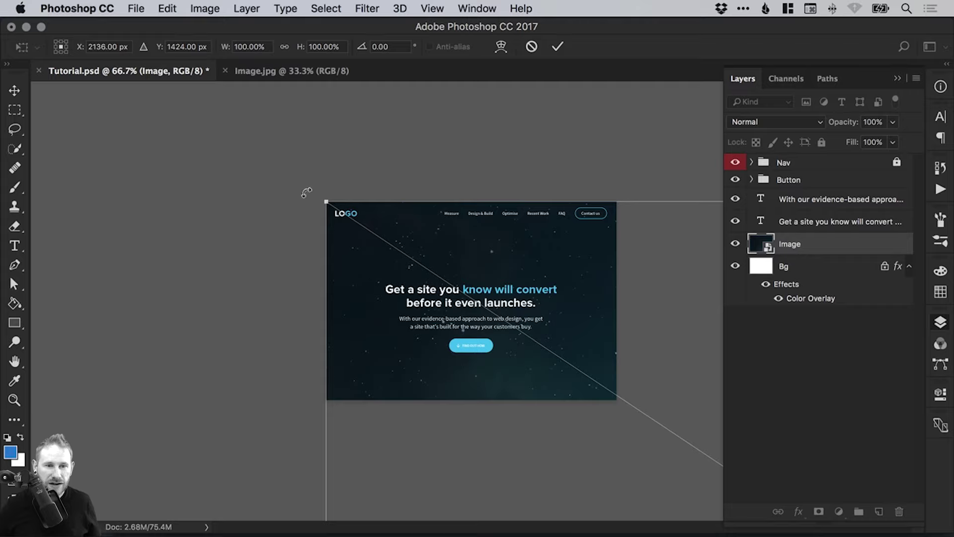
{"action": "key", "text": "super+minus"}
{"action": "key", "text": "super+minus"}
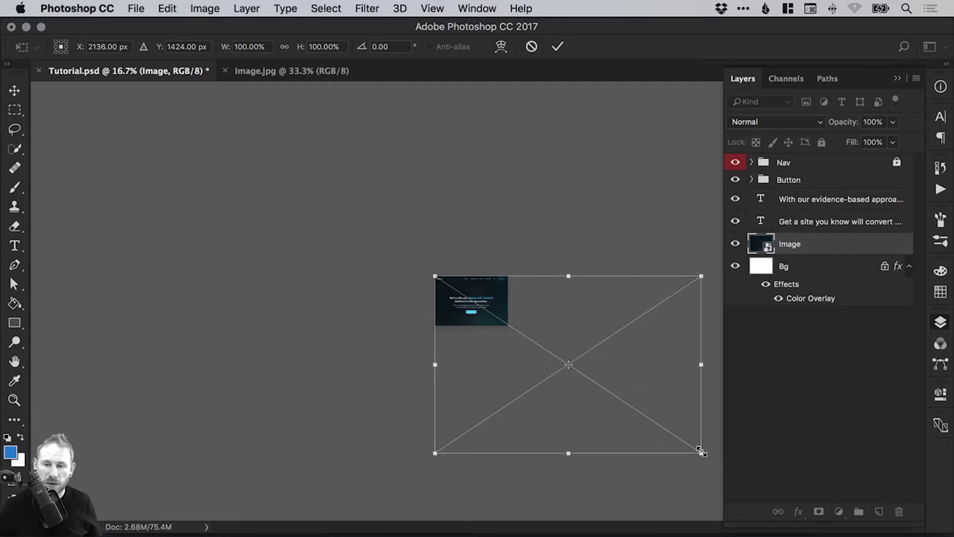
{"action": "left_click_drag", "start_coordinate": [702, 456], "coordinate": [492, 315]}
{"action": "key", "text": "Return"}
Enlarge the Image layer to cover the header, inspect its sharpness, then undo the resizing
{"action": "key", "text": "super+0"}
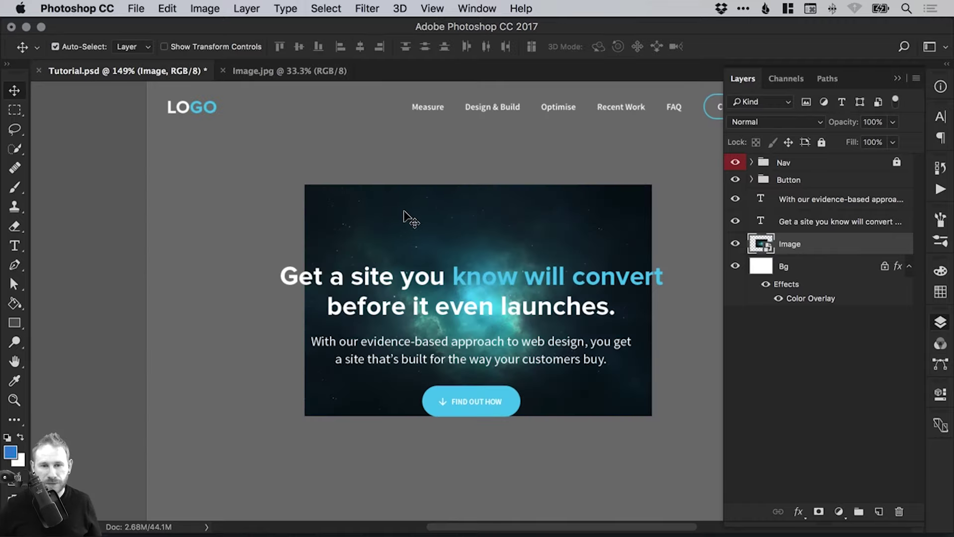
{"action": "key", "text": "super+1"}
{"action": "key", "text": "super+t"}
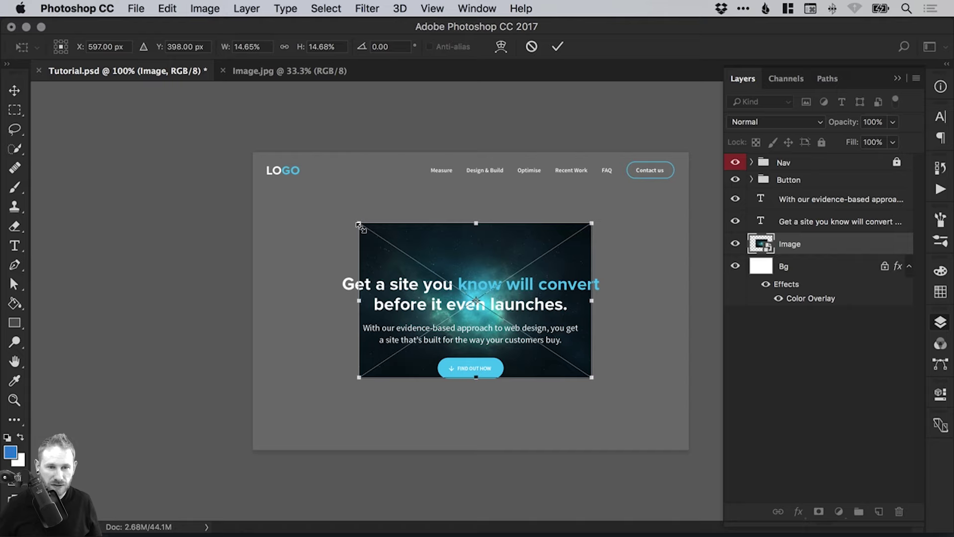
{"action": "left_click_drag", "start_coordinate": [356, 220], "coordinate": [100, 74]}
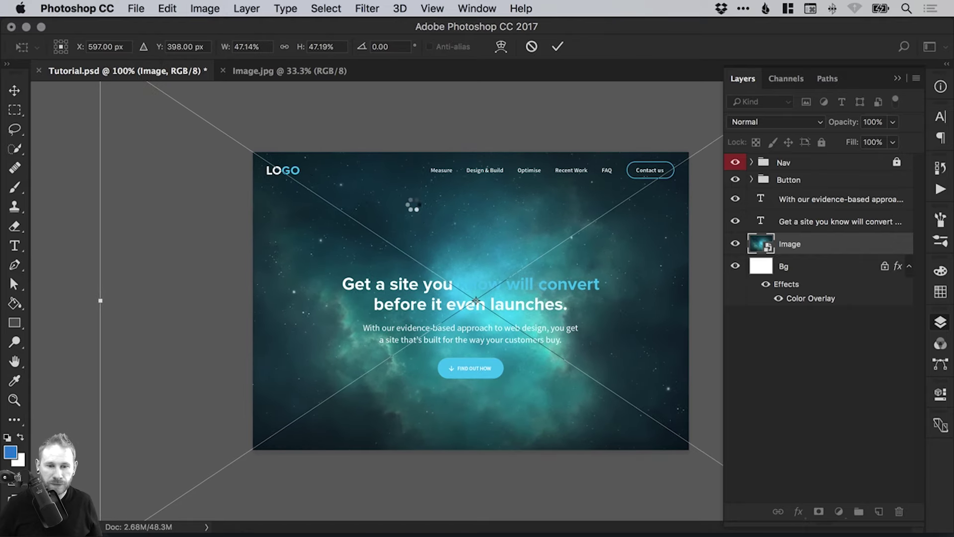
{"action": "key", "text": "Return"}
{"action": "key", "text": "super+equal"}
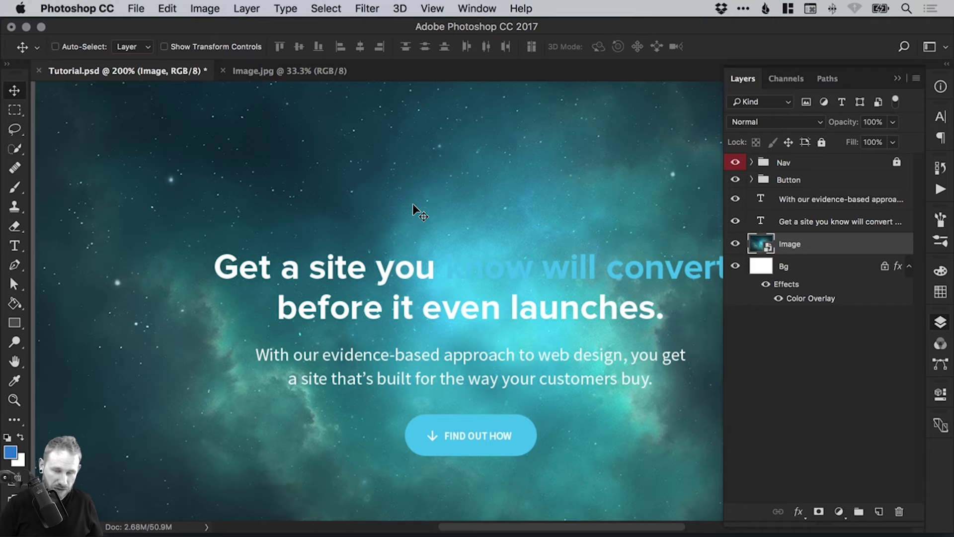
{"action": "key", "text": "super+minus"}
{"action": "key", "text": "super"}
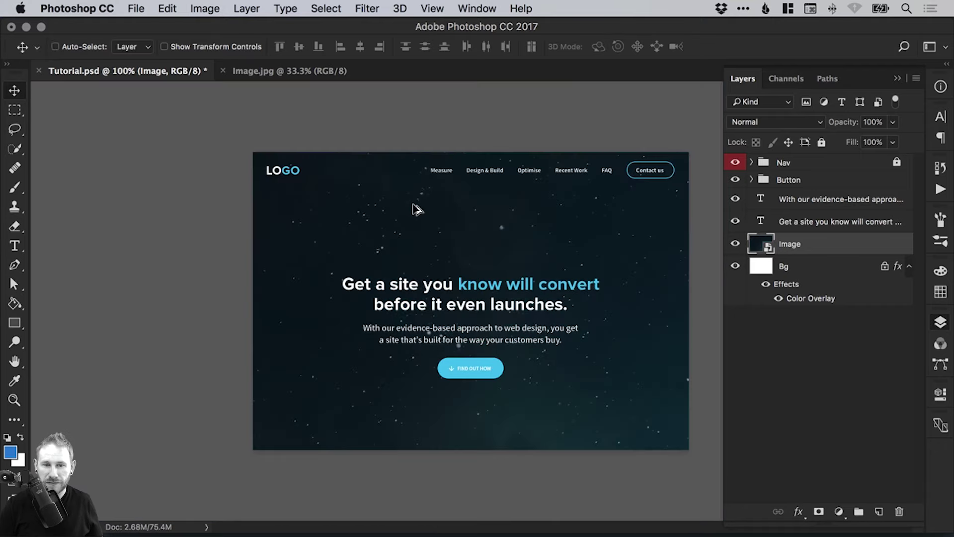
Open the Image smart object's contents, close Image.jpg, and add a new empty layer
{"action": "double_click", "coordinate": [762, 245]}
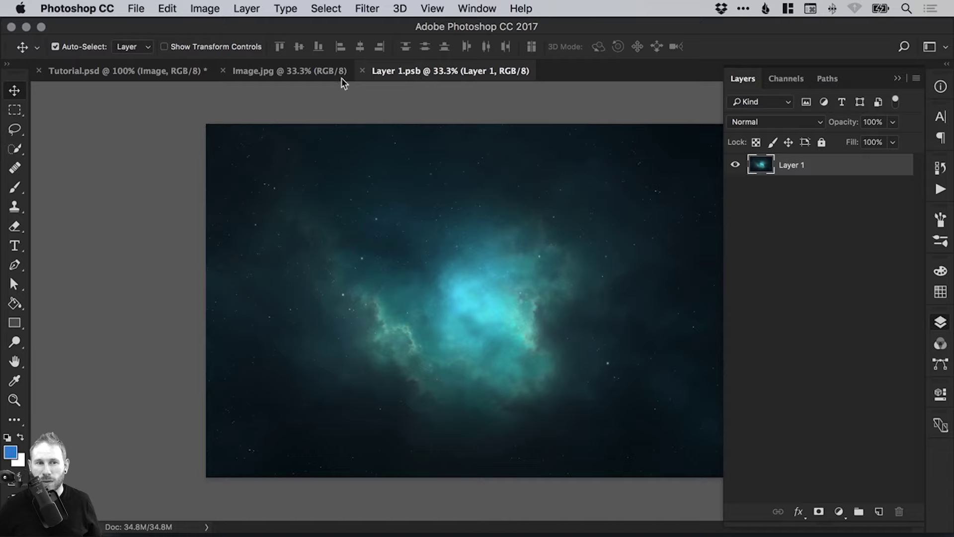
{"action": "left_click", "coordinate": [224, 71]}
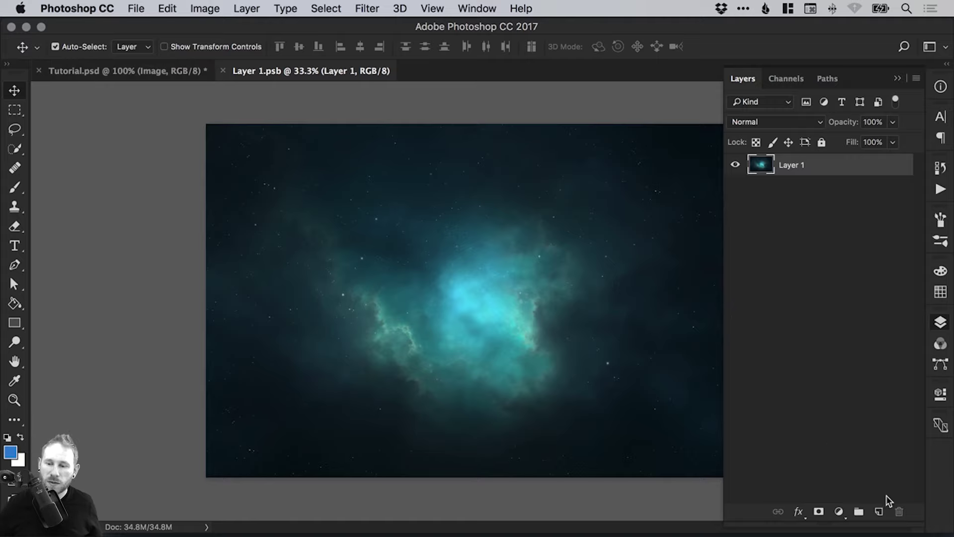
{"action": "left_click", "coordinate": [879, 512]}
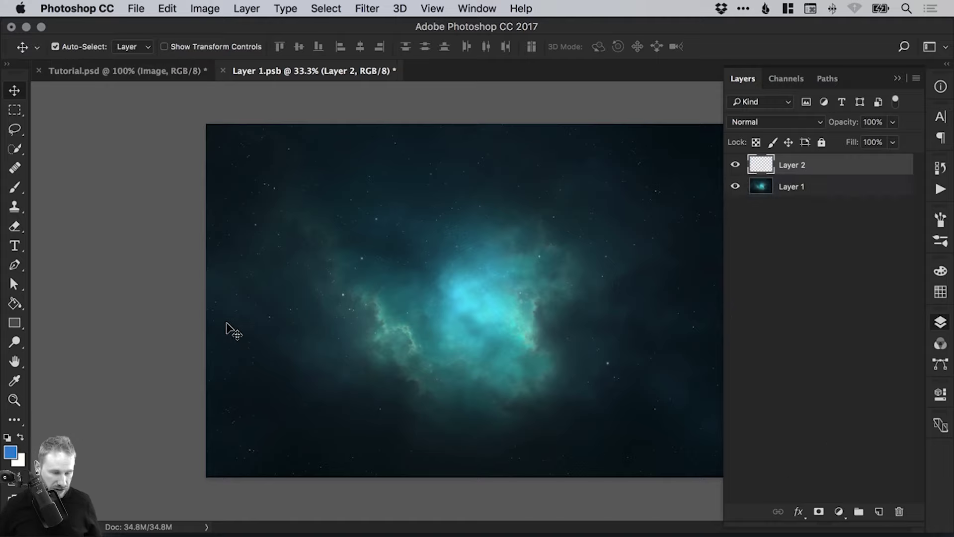
{"action": "key", "text": "b"}
Draw three blue rectangles on the nebula: left of centre, near the top, and lower right
{"action": "left_click", "coordinate": [19, 323]}
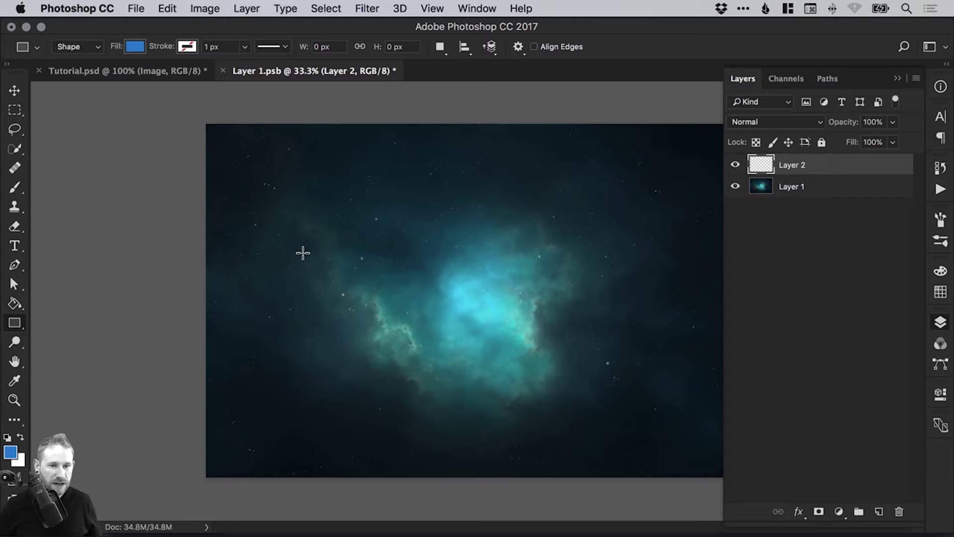
{"action": "left_click_drag", "start_coordinate": [288, 256], "coordinate": [402, 340]}
{"action": "left_click_drag", "start_coordinate": [454, 204], "coordinate": [553, 277]}
{"action": "left_click_drag", "start_coordinate": [481, 322], "coordinate": [587, 409]}
Close Layer 1.psb, saving the rectangle edits back into the Tutorial mockup
{"action": "key", "text": "v"}
{"action": "left_click", "coordinate": [941, 324]}
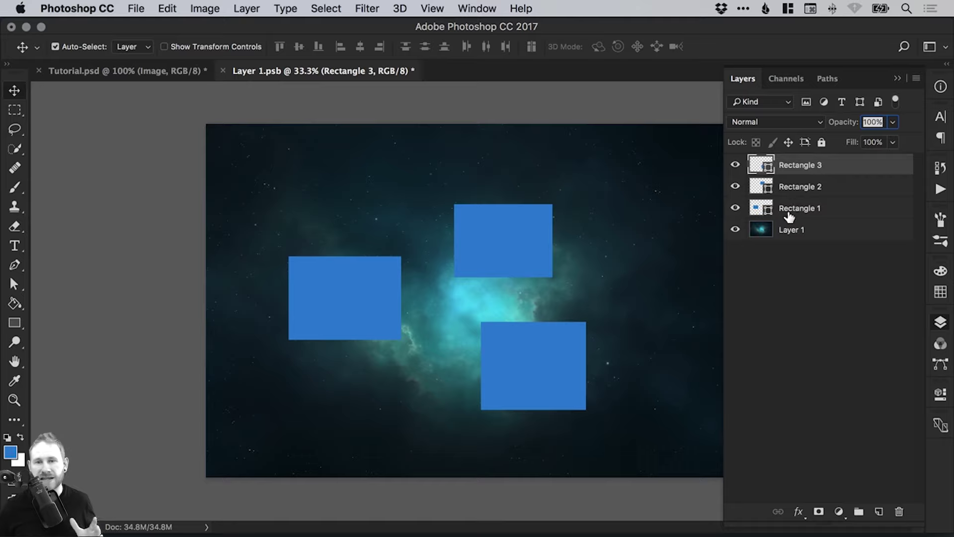
{"action": "left_click", "coordinate": [223, 71]}
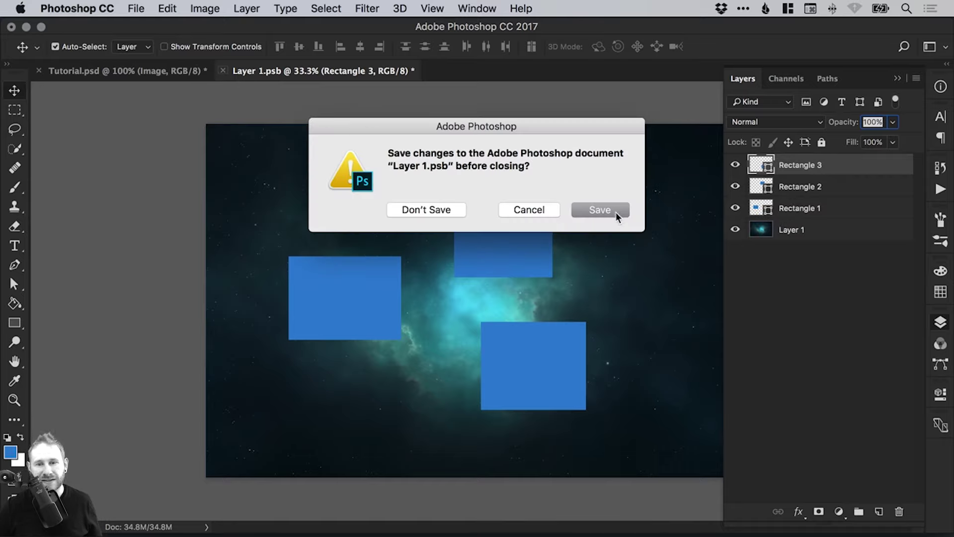
{"action": "left_click", "coordinate": [602, 211]}
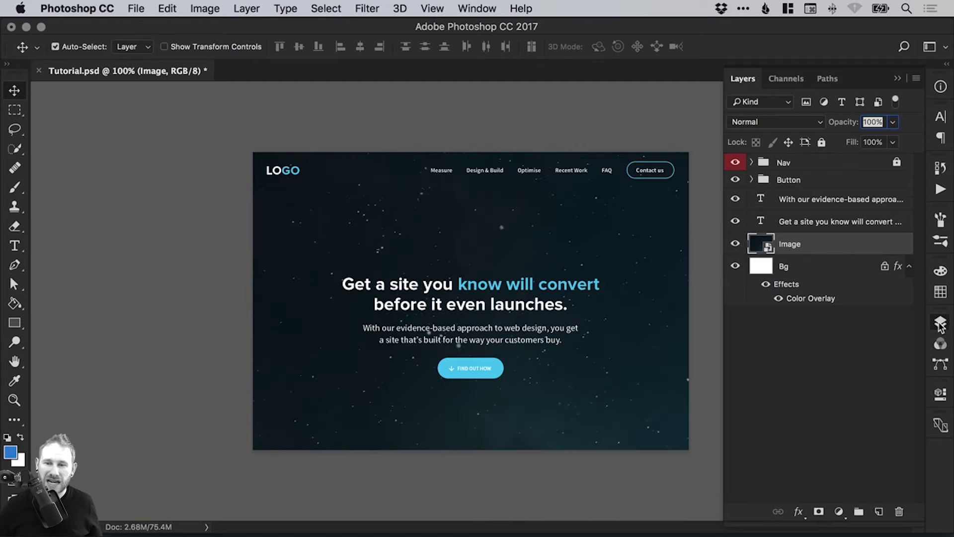
{"action": "left_click", "coordinate": [940, 326]}
{"action": "left_click", "coordinate": [940, 324]}
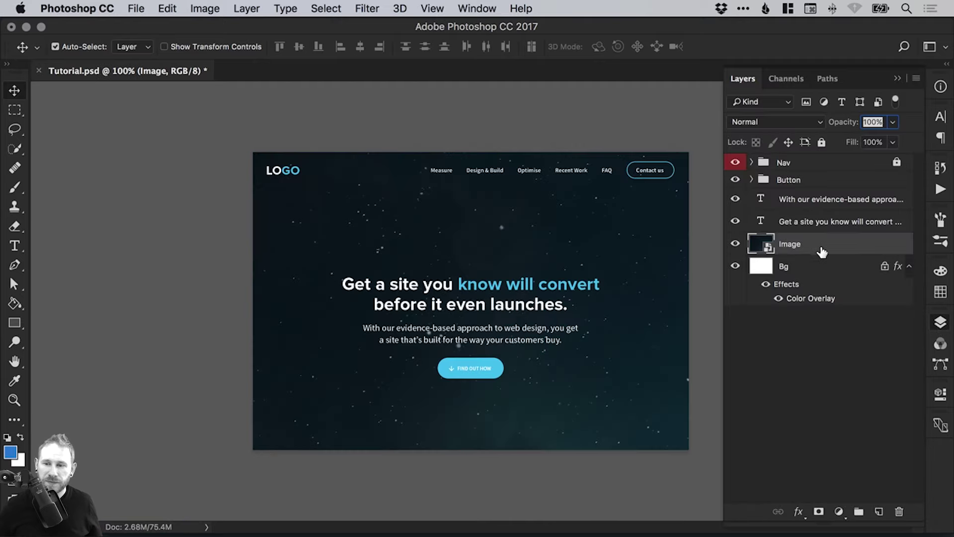
Free Transform the Image layer down to about 28.6% so it fits the header
{"action": "key", "text": "super+minus"}
{"action": "key", "text": "super+minus"}
{"action": "key", "text": "super+minus"}
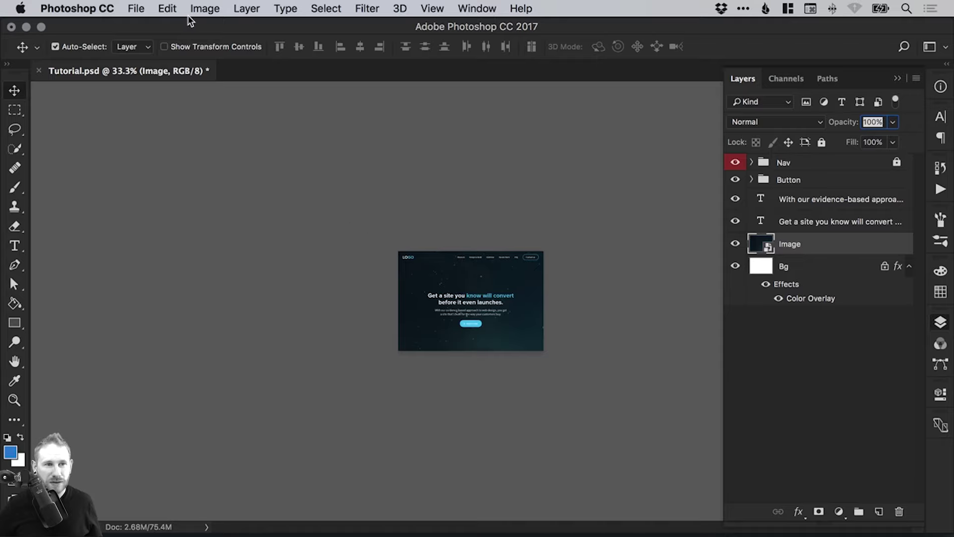
{"action": "left_click", "coordinate": [169, 8]}
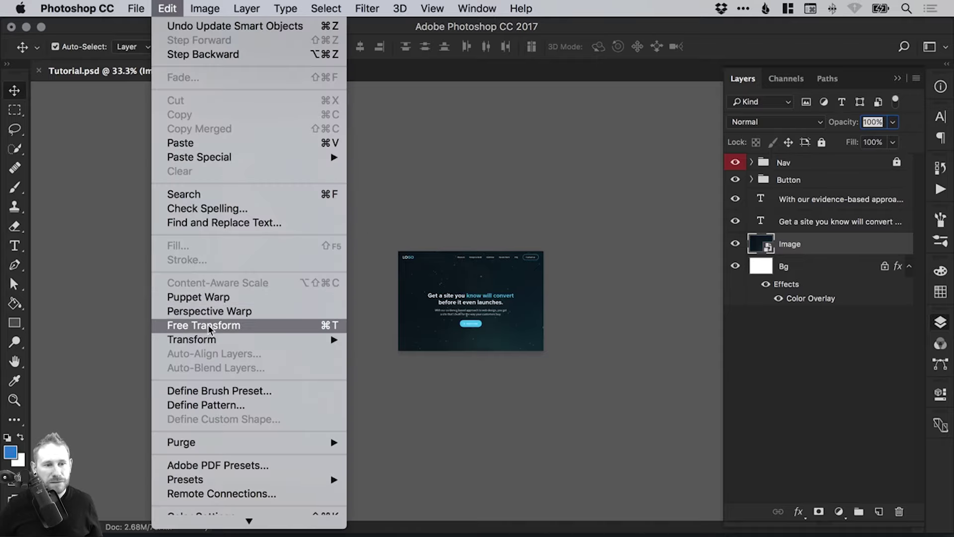
{"action": "left_click", "coordinate": [251, 324]}
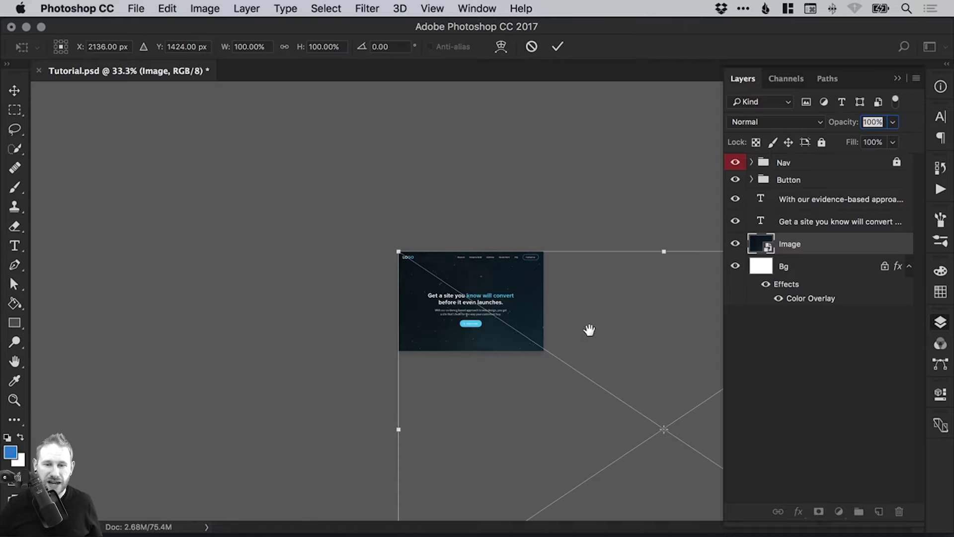
{"action": "key", "text": "super+minus"}
{"action": "key", "text": "super+minus"}
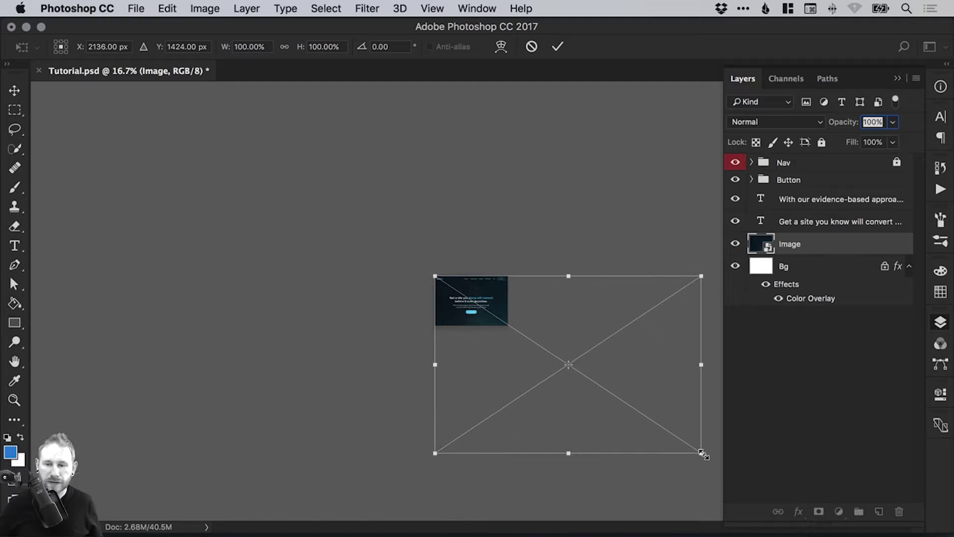
{"action": "left_click_drag", "start_coordinate": [702, 452], "coordinate": [509, 328]}
{"action": "key", "text": "super+0"}
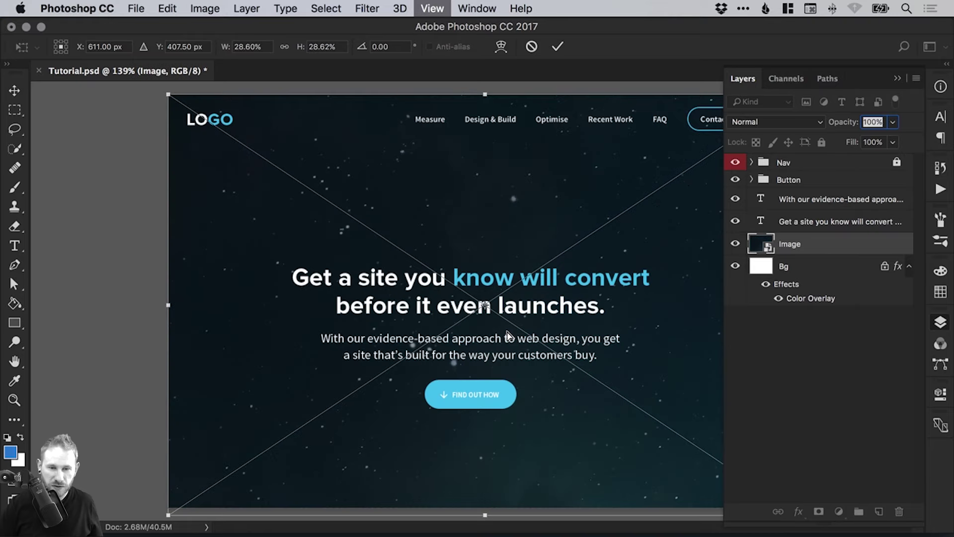
{"action": "key", "text": "Return"}
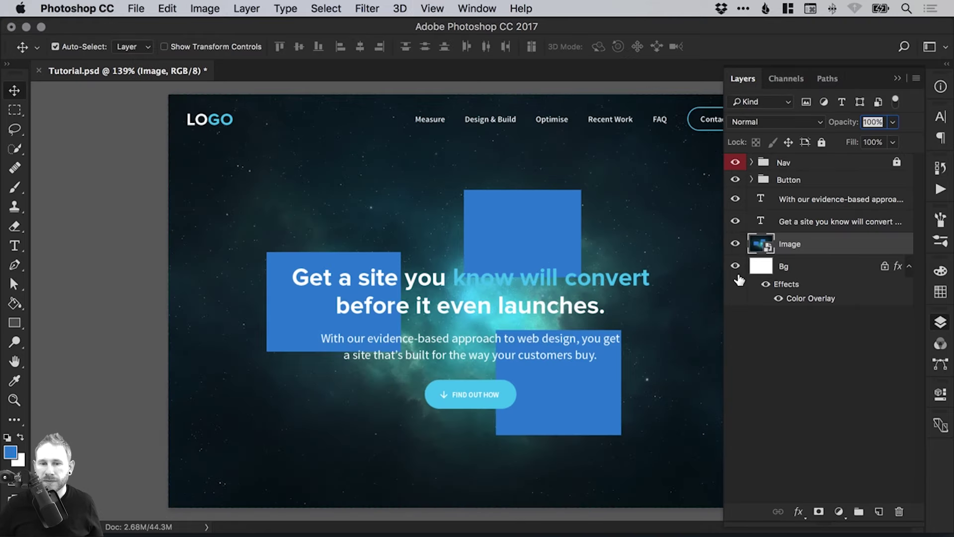
Delete the three rectangle layers inside the Image smart object, save it, and save Tutorial.psd
{"action": "double_click", "coordinate": [763, 247]}
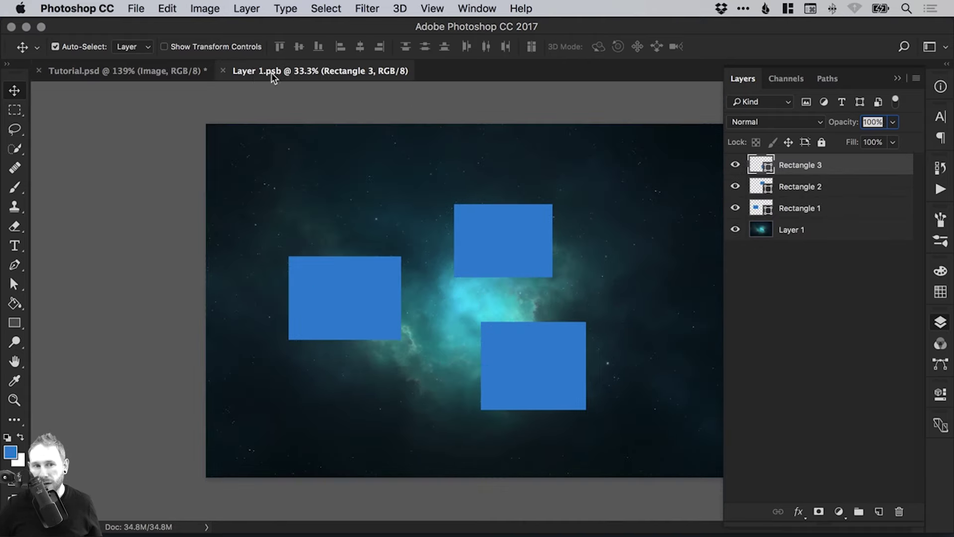
{"action": "left_click", "coordinate": [814, 210], "text": "shift"}
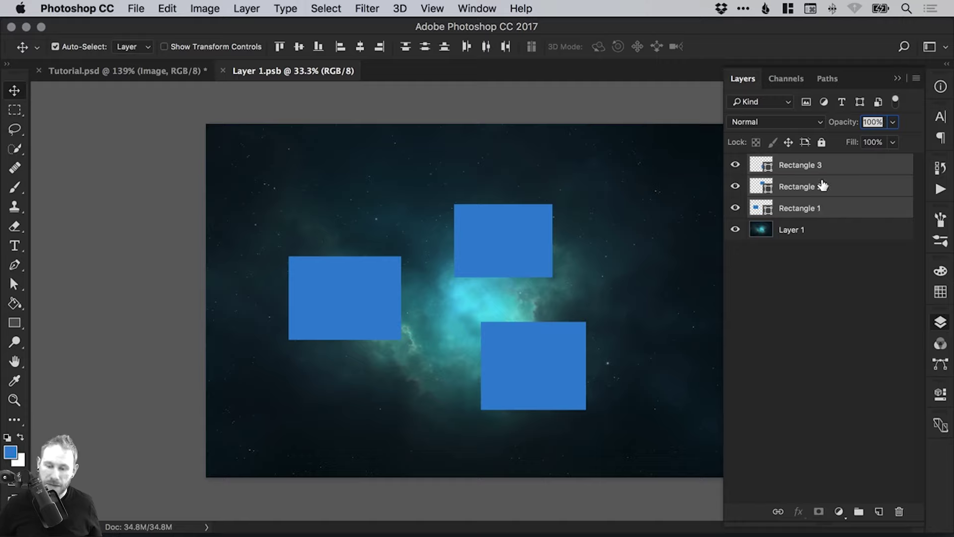
{"action": "key", "text": "Delete"}
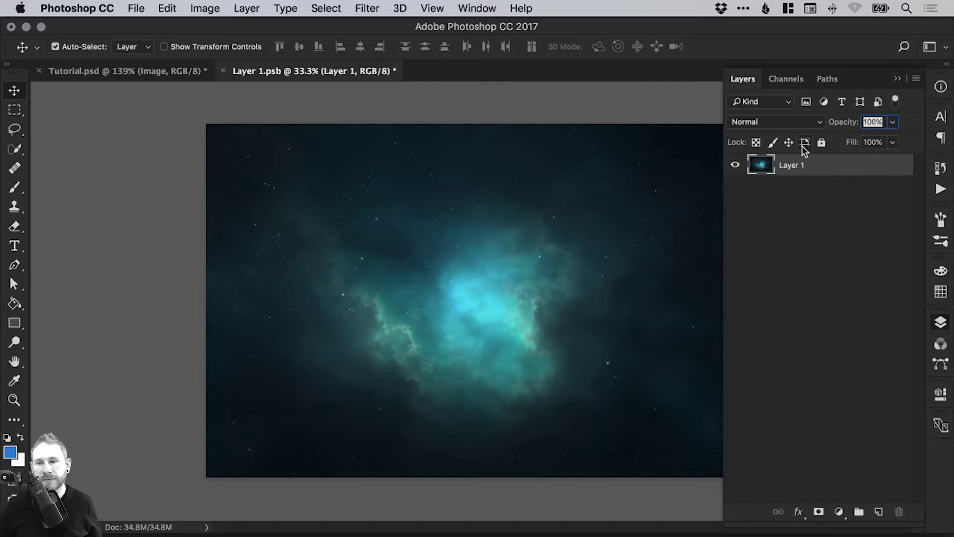
{"action": "left_click", "coordinate": [223, 71]}
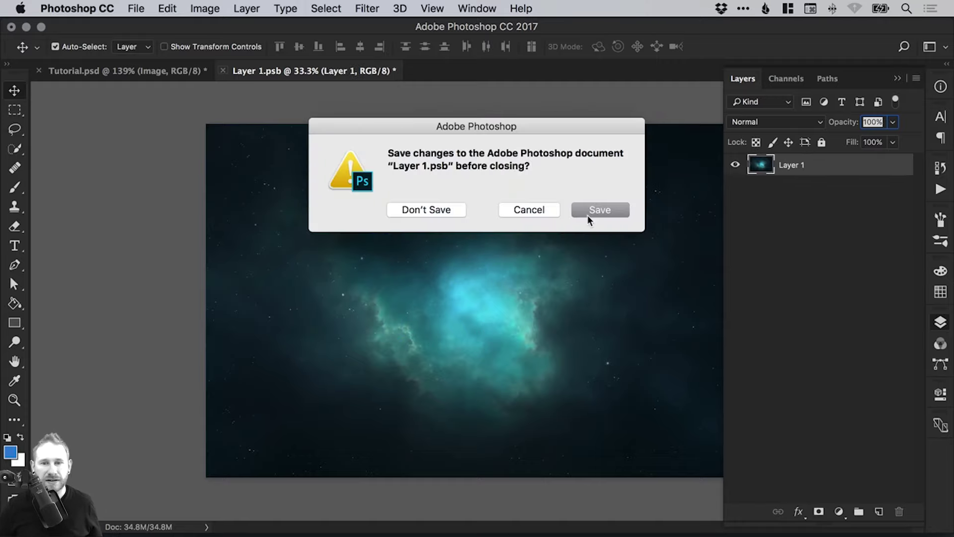
{"action": "left_click", "coordinate": [599, 211]}
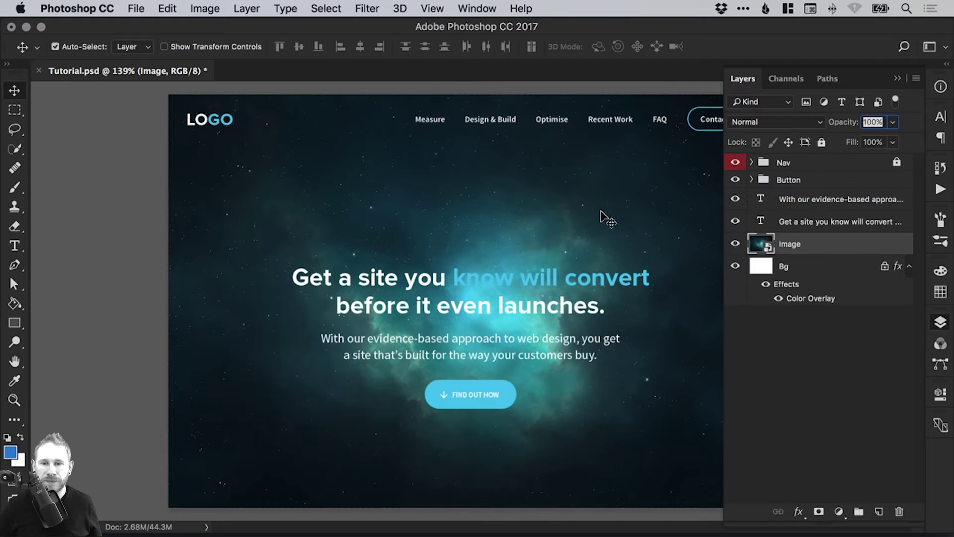
{"action": "key", "text": "super+s"}
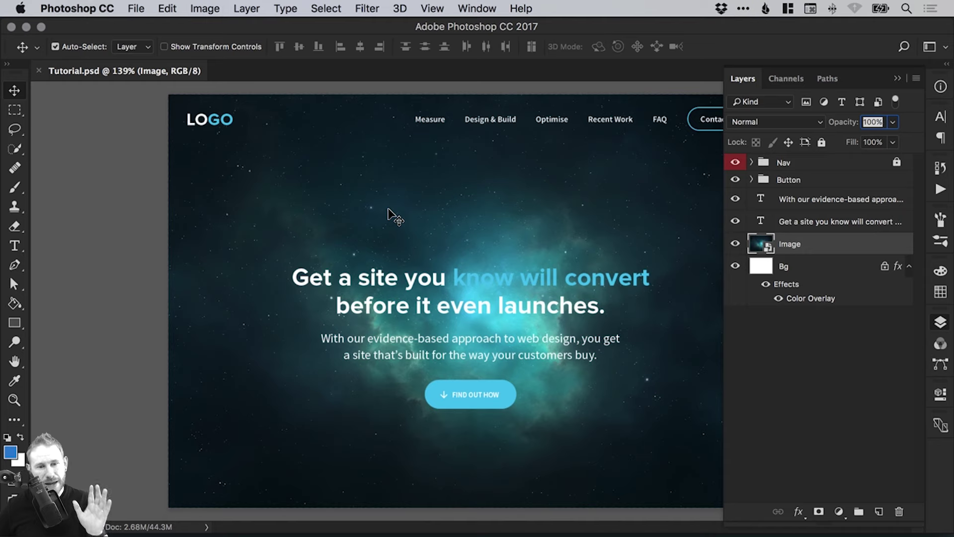
Duplicate the Image layer with Cmd+J and rasterize the copy
{"action": "key", "text": "super+j"}
{"action": "right_click", "coordinate": [807, 248]}
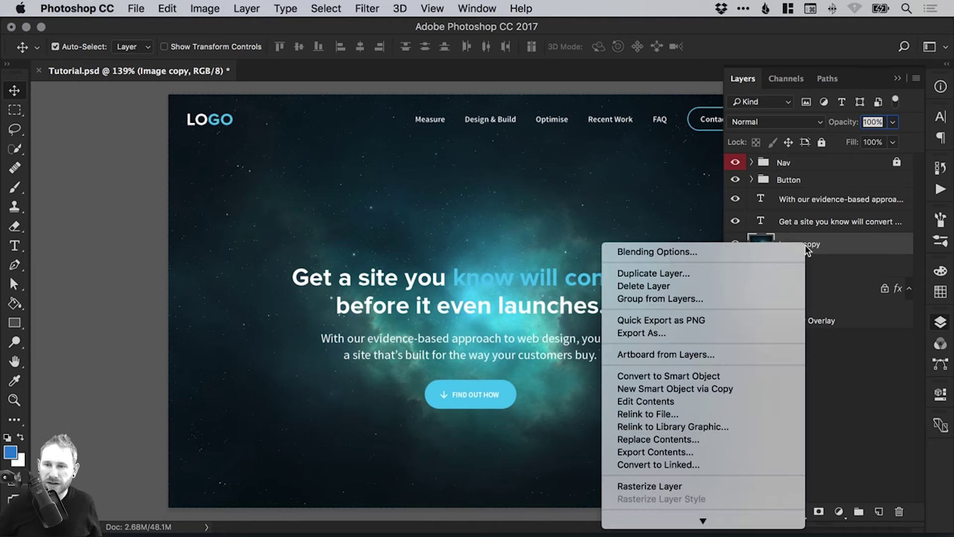
{"action": "left_click", "coordinate": [834, 243]}
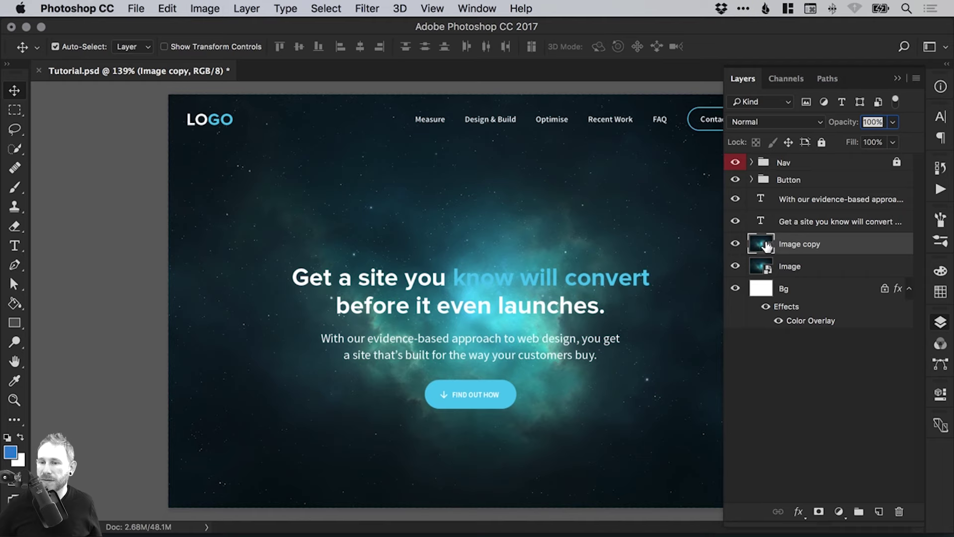
{"action": "right_click", "coordinate": [796, 245]}
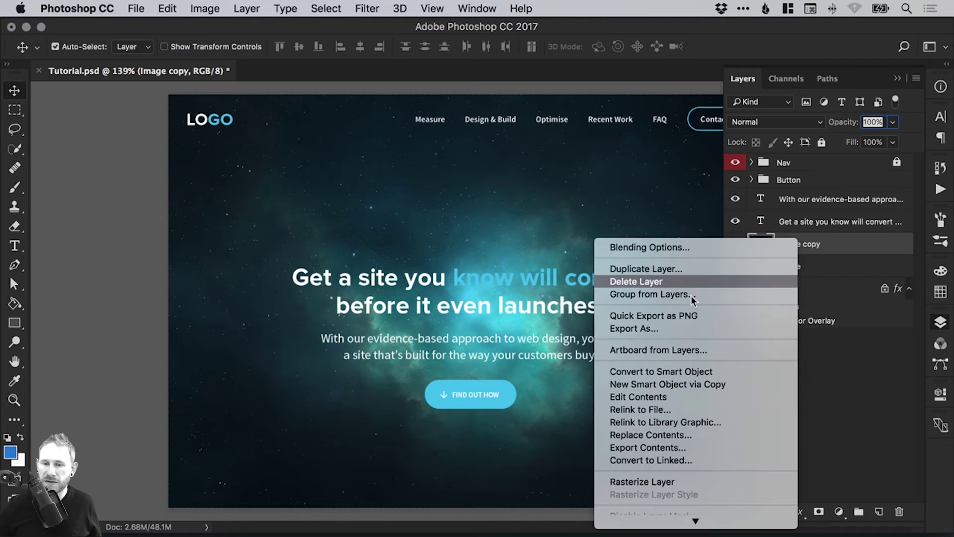
{"action": "left_click", "coordinate": [825, 248]}
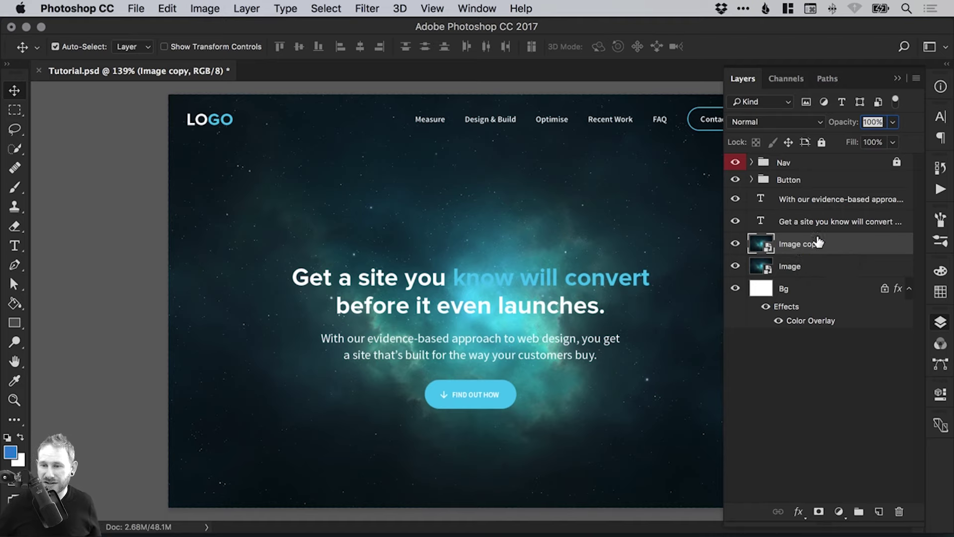
{"action": "right_click", "coordinate": [796, 247]}
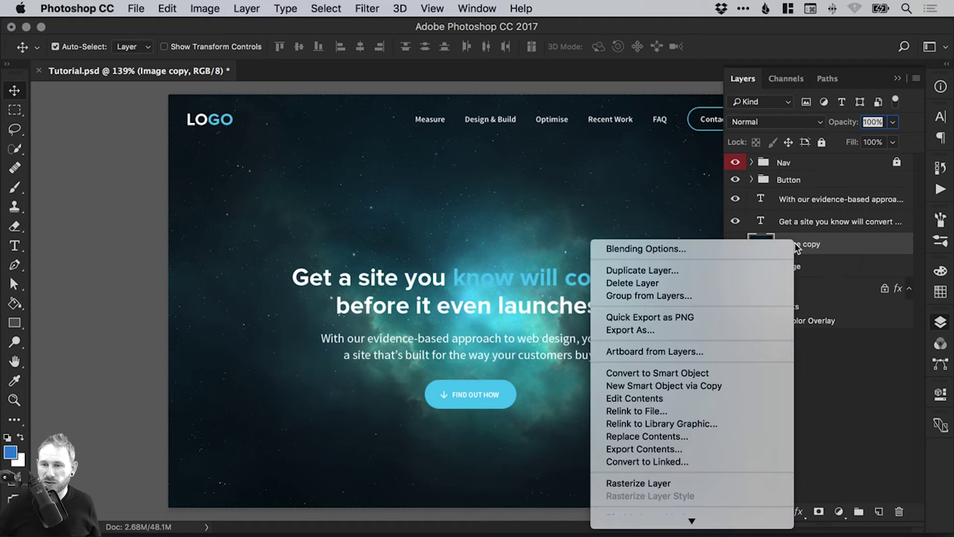
{"action": "left_click", "coordinate": [667, 485]}
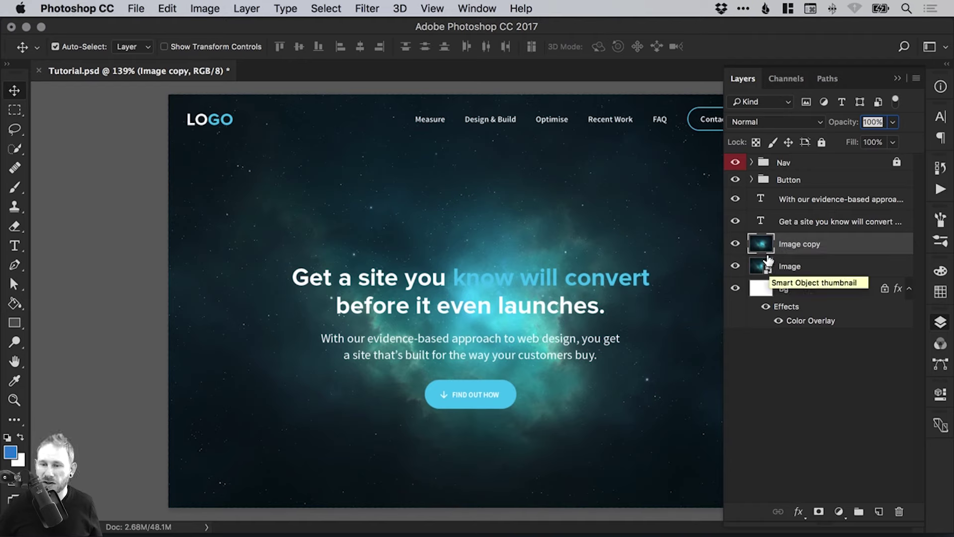
Rename the copy 'Raster', rename the original 'Image (Smart Object)' and hide it
{"action": "double_click", "coordinate": [795, 244]}
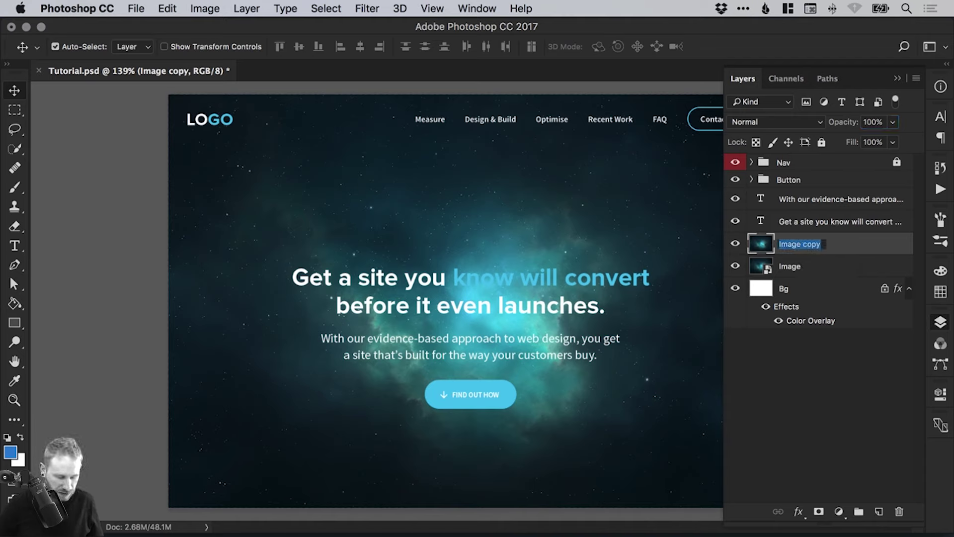
{"action": "type", "text": "Raster"}
{"action": "key", "text": "Tab"}
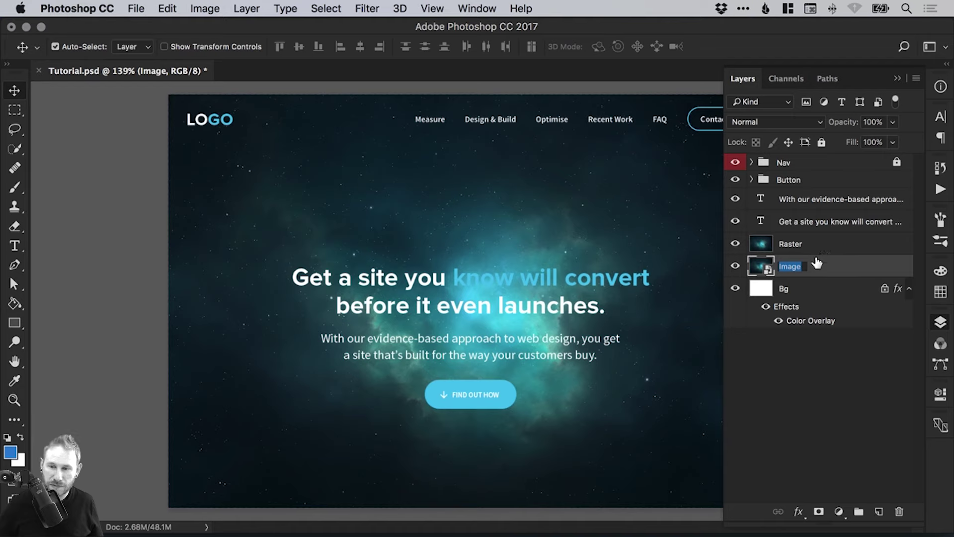
{"action": "left_click", "coordinate": [797, 266]}
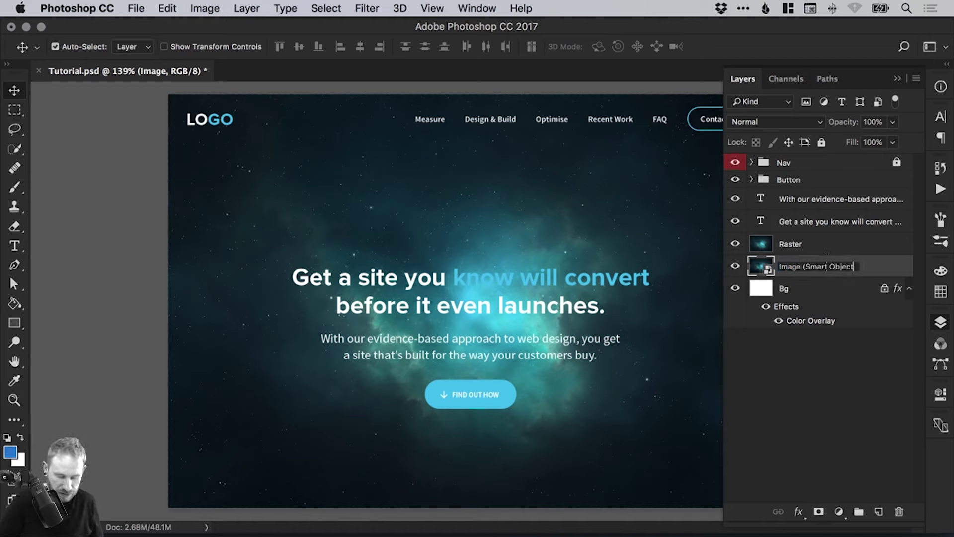
{"action": "key", "text": "Return"}
{"action": "left_click", "coordinate": [736, 266]}
Test a 20-pixel Gaussian Blur on the Raster layer, then step backward to remove it
{"action": "left_click", "coordinate": [804, 246]}
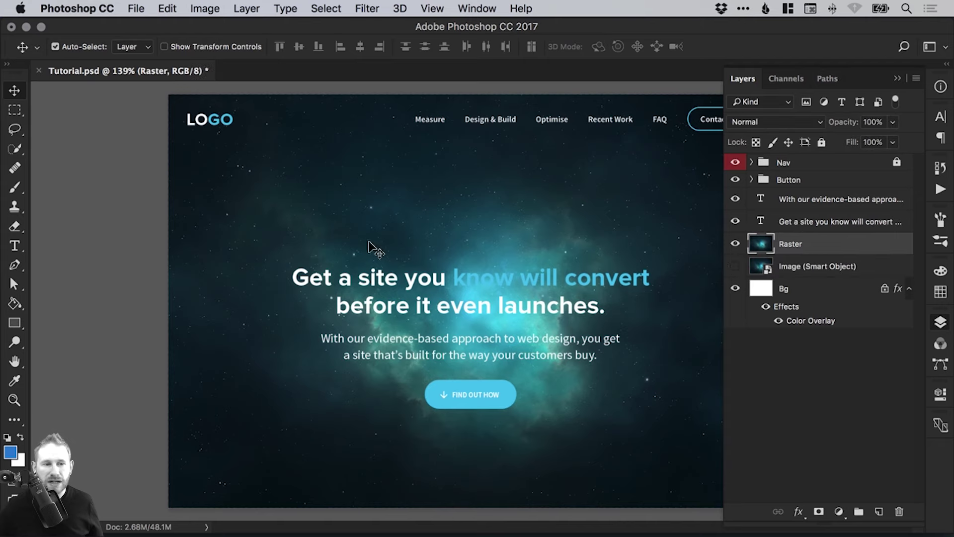
{"action": "key", "text": "super+t"}
{"action": "key", "text": "Return"}
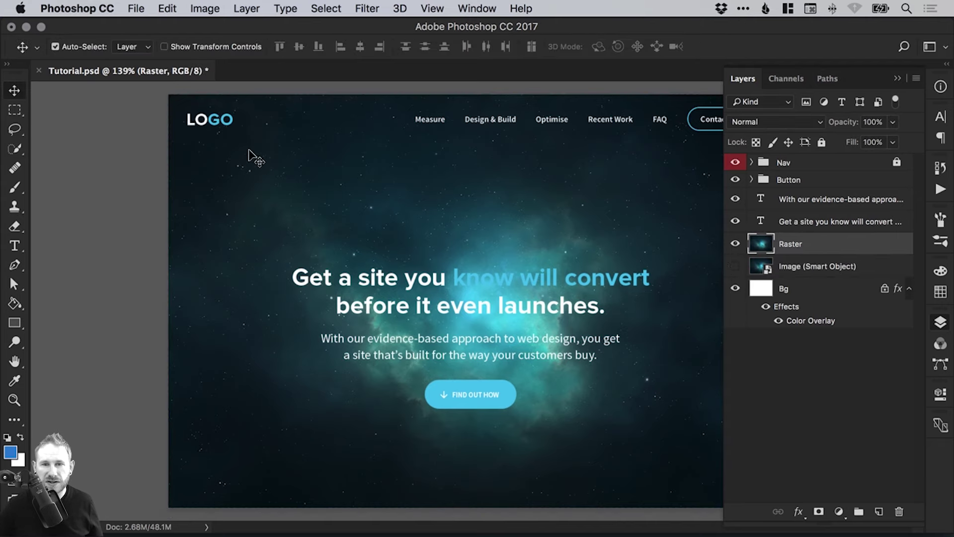
{"action": "left_click", "coordinate": [373, 7]}
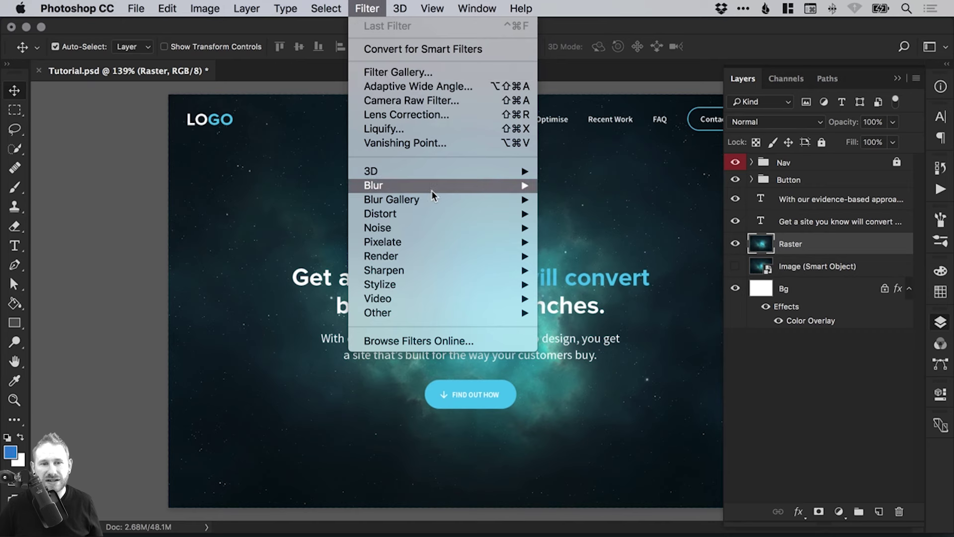
{"action": "mouse_move", "coordinate": [428, 189]}
{"action": "left_click", "coordinate": [589, 241]}
{"action": "left_click_drag", "start_coordinate": [768, 313], "coordinate": [792, 315]}
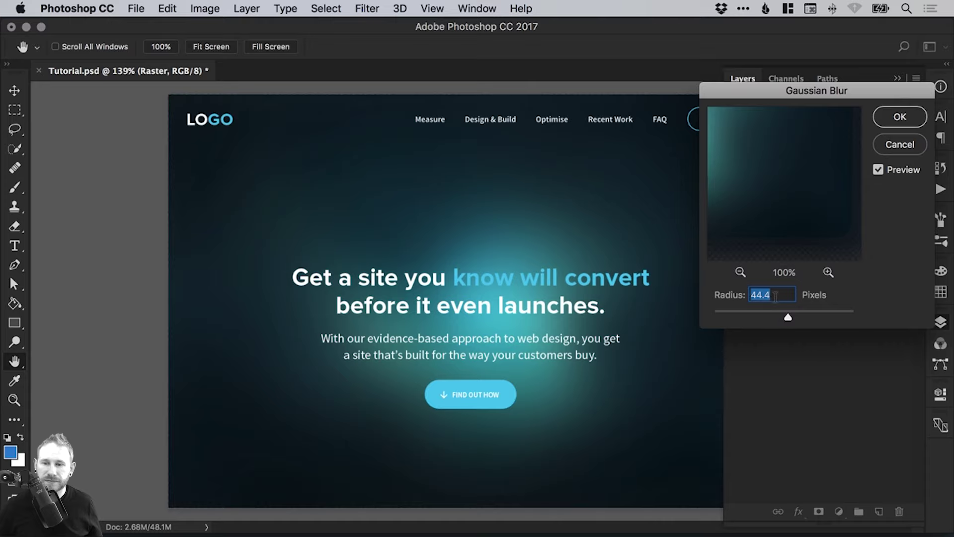
{"action": "type", "text": "20"}
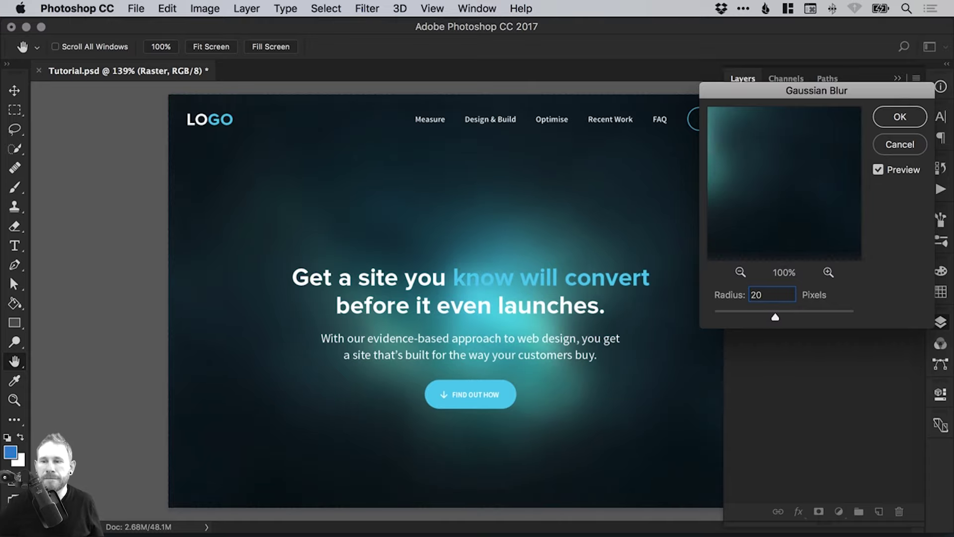
{"action": "left_click", "coordinate": [898, 119]}
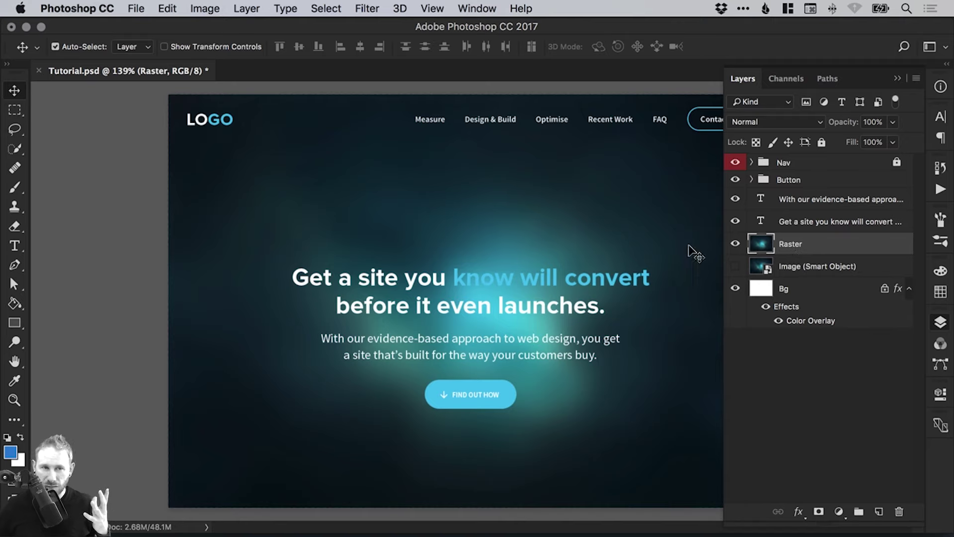
{"action": "left_click", "coordinate": [165, 7]}
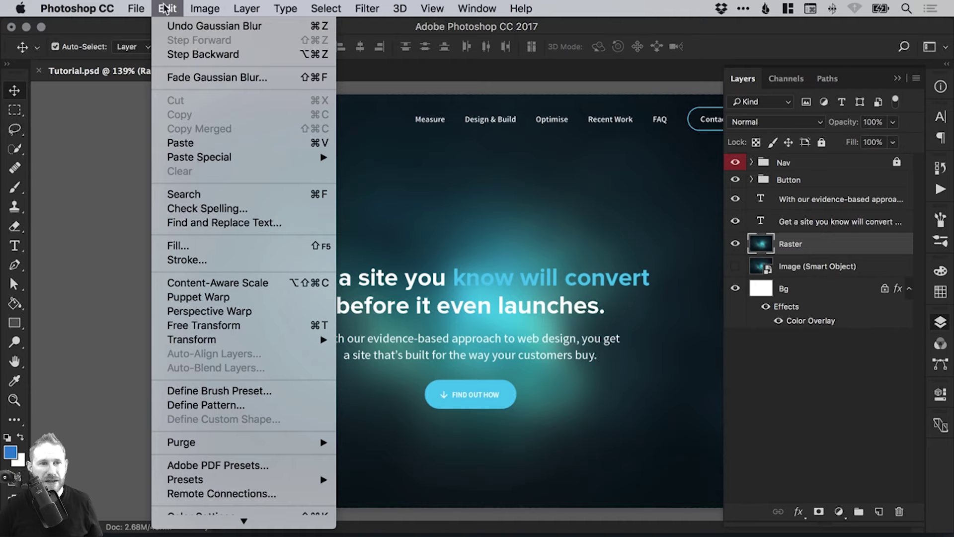
{"action": "left_click", "coordinate": [216, 54]}
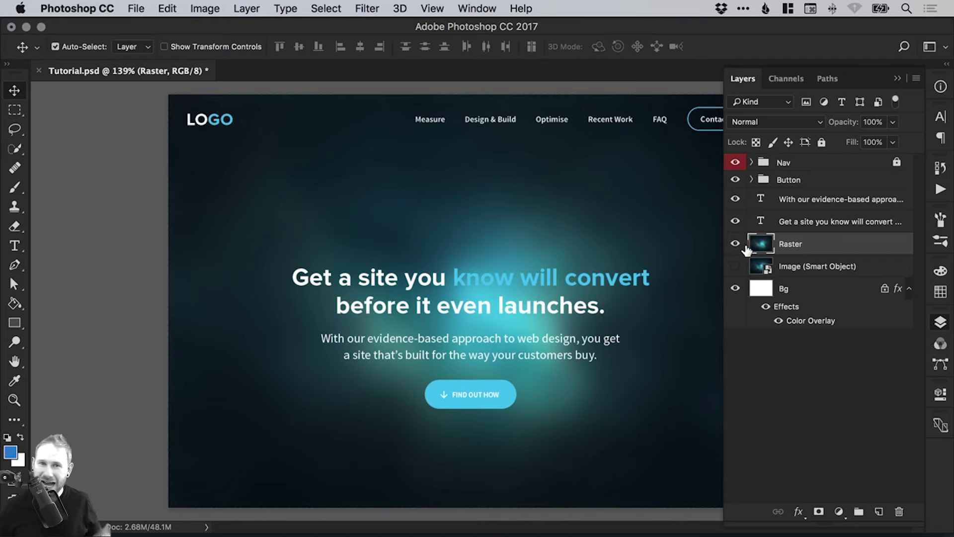
Delete the Raster layer and apply a Gaussian Blur smart filter to the Image smart object
{"action": "key", "text": "Delete"}
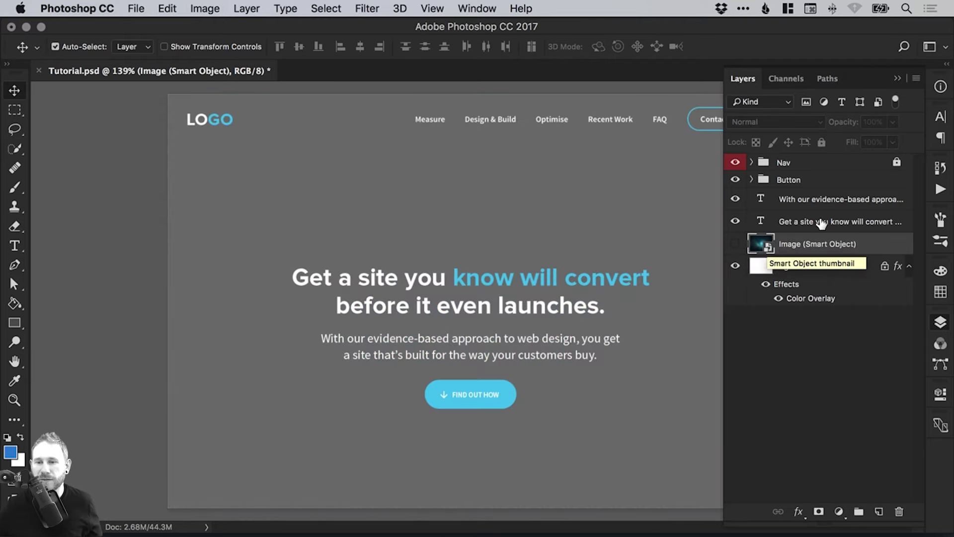
{"action": "left_click", "coordinate": [735, 244]}
{"action": "left_click", "coordinate": [368, 8]}
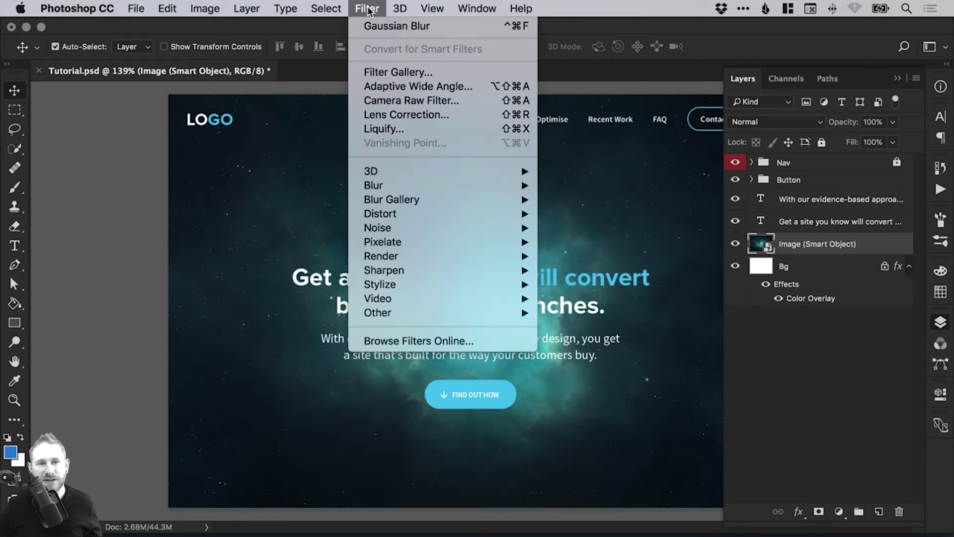
{"action": "mouse_move", "coordinate": [461, 193]}
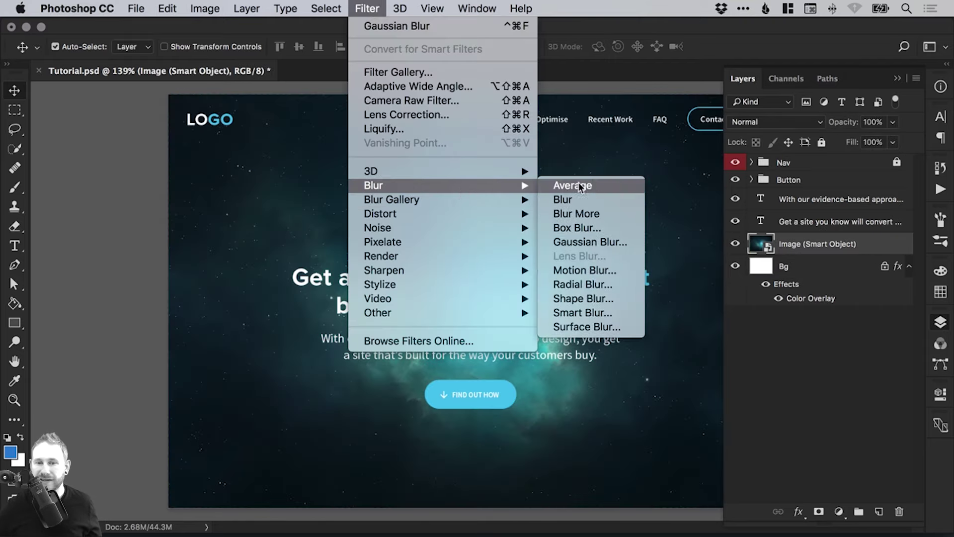
{"action": "left_click", "coordinate": [601, 243]}
{"action": "left_click_drag", "start_coordinate": [822, 100], "coordinate": [227, 113]}
{"action": "left_click", "coordinate": [322, 131]}
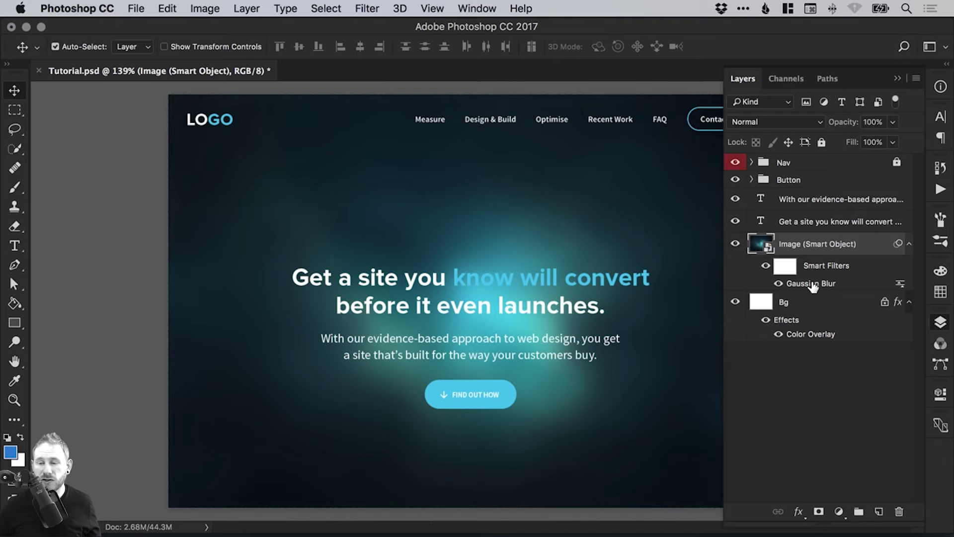
Toggle the smart filter, then reopen Gaussian Blur and raise its radius to 1000 pixels
{"action": "left_click", "coordinate": [778, 283]}
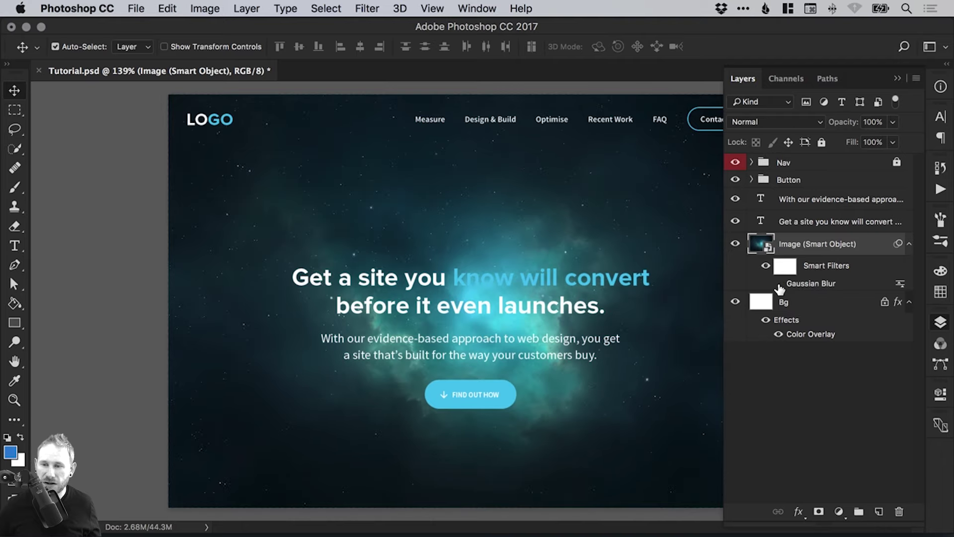
{"action": "left_click", "coordinate": [778, 283]}
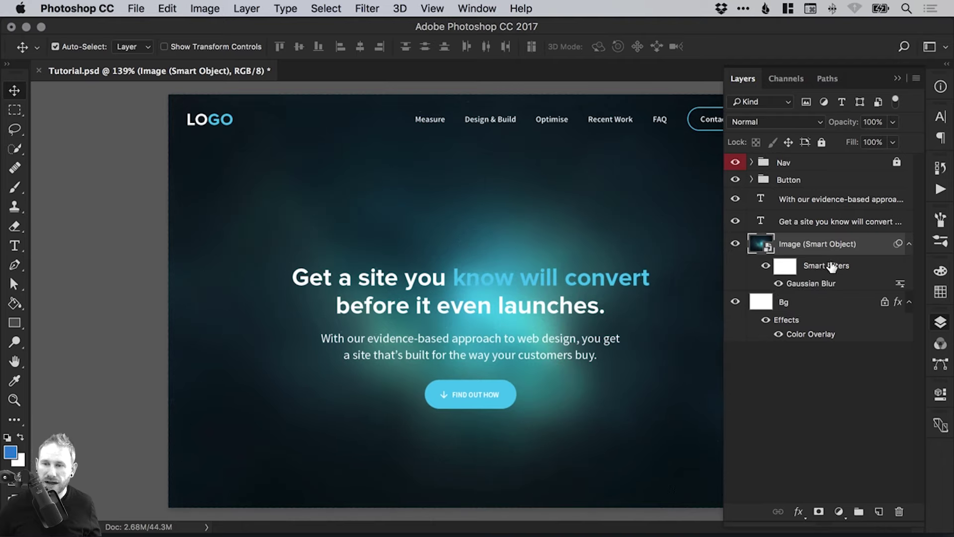
{"action": "left_click_drag", "start_coordinate": [820, 269], "coordinate": [807, 291]}
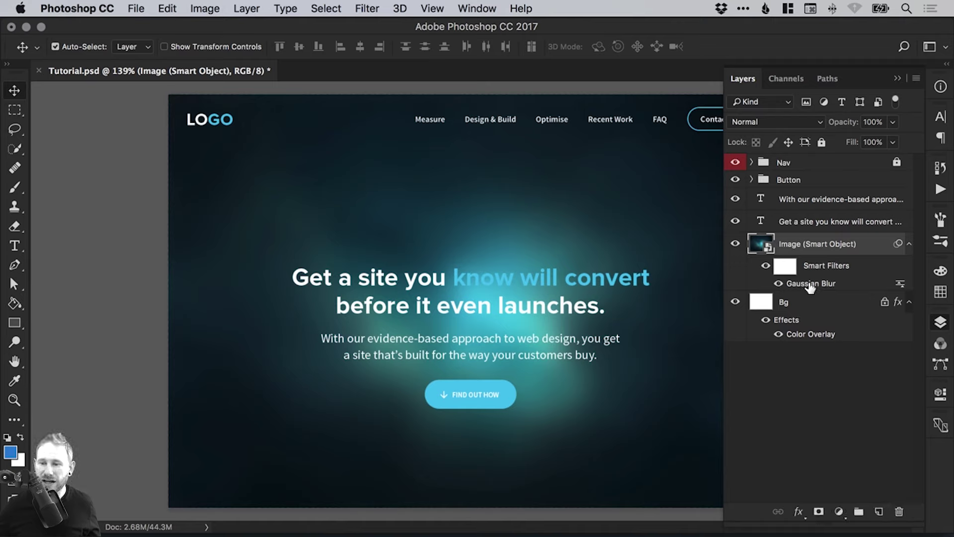
{"action": "double_click", "coordinate": [815, 286]}
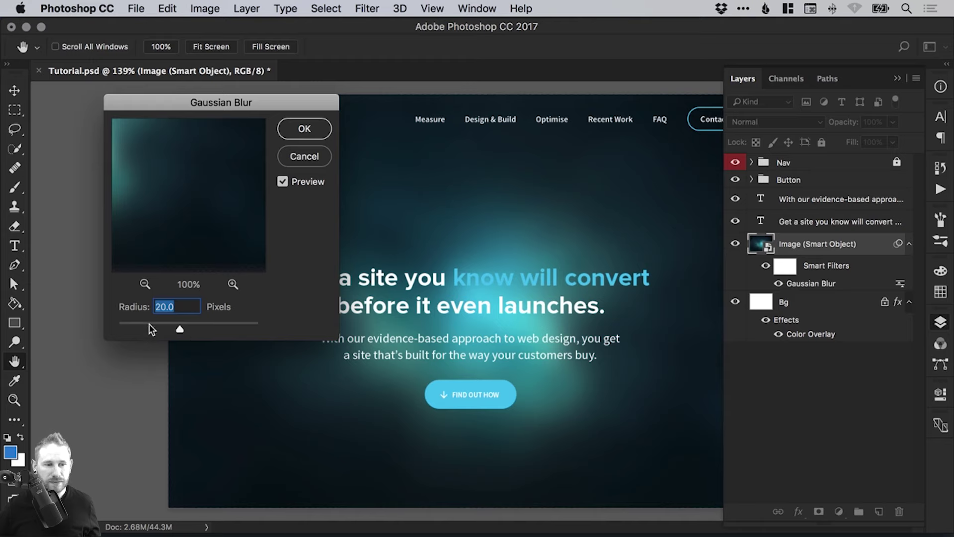
{"action": "left_click_drag", "start_coordinate": [149, 323], "coordinate": [237, 326]}
{"action": "type", "text": "1000"}
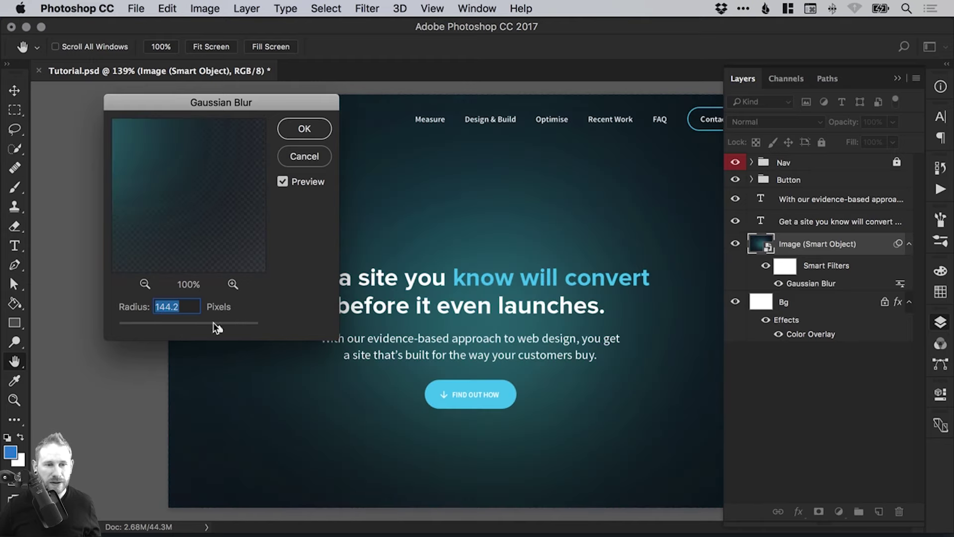
{"action": "key", "text": "Tab"}
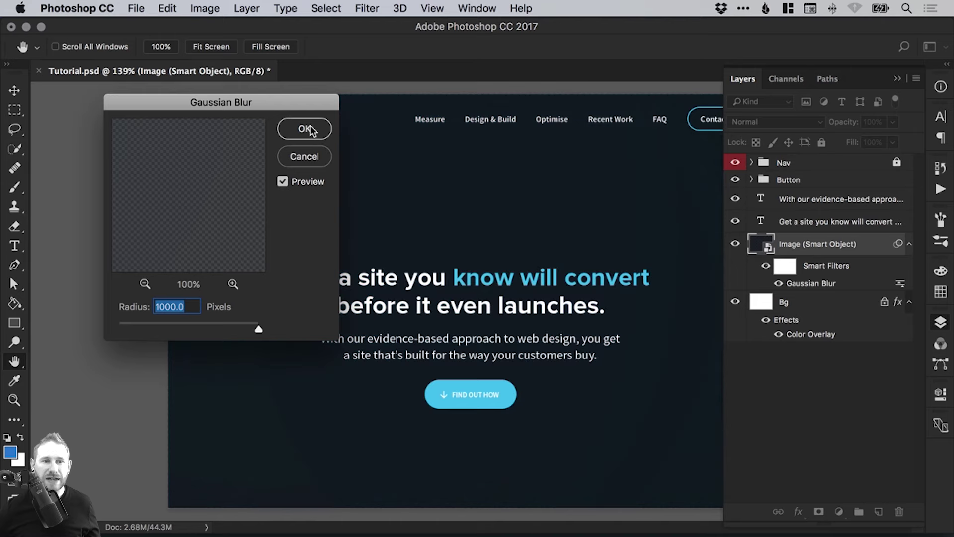
{"action": "left_click", "coordinate": [304, 128]}
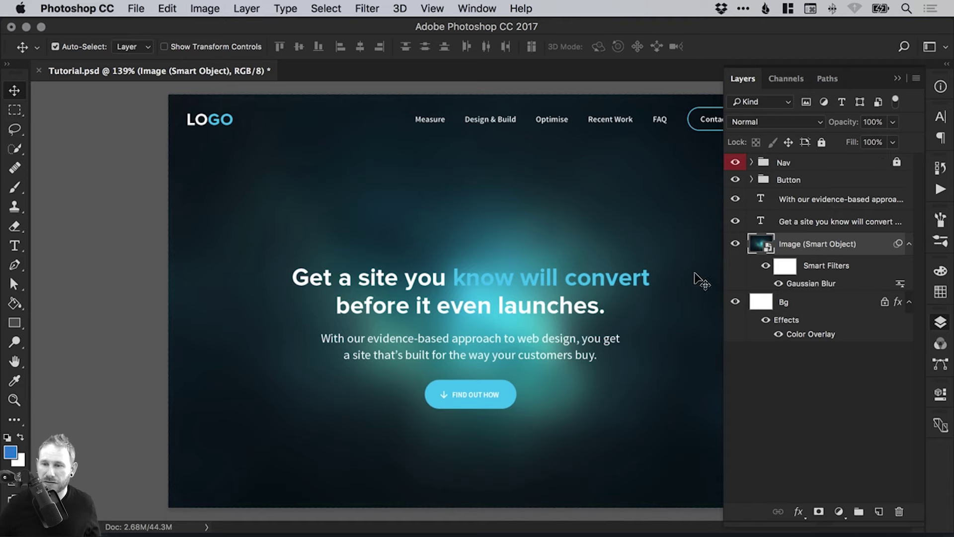
{"action": "right_click", "coordinate": [806, 244]}
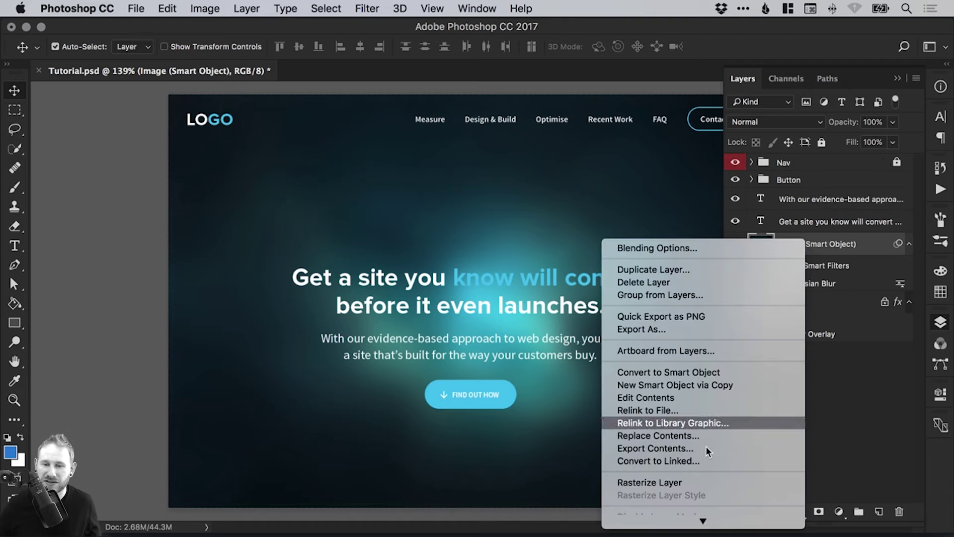
{"action": "left_click", "coordinate": [690, 484]}
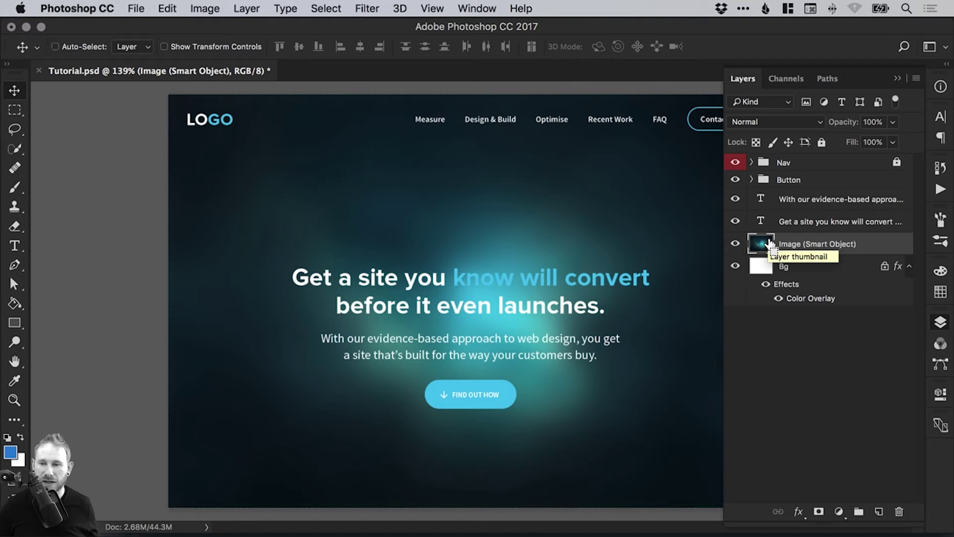
{"action": "key", "text": "ctrl+super+f"}
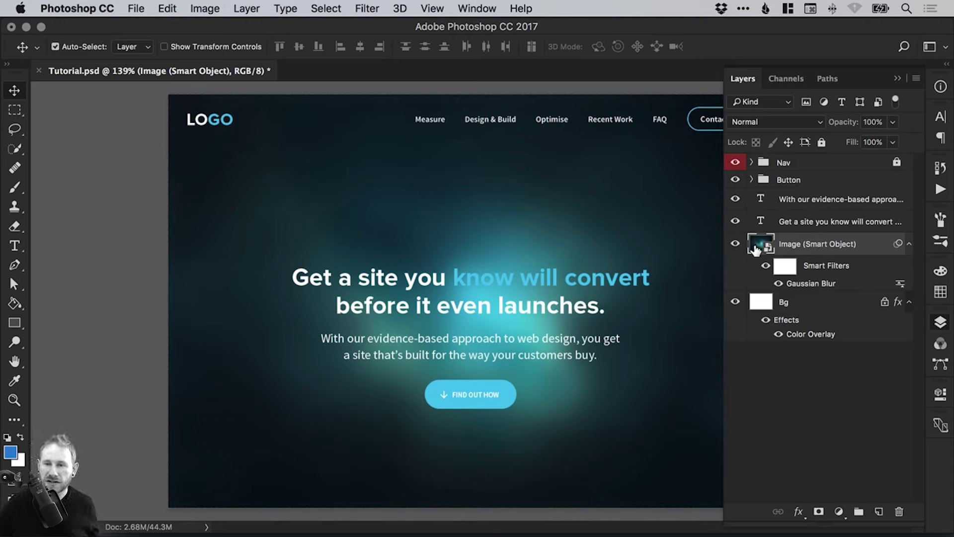
Delete the Gaussian Blur smart filter from the nebula image
{"action": "left_click_drag", "start_coordinate": [818, 268], "coordinate": [906, 514]}
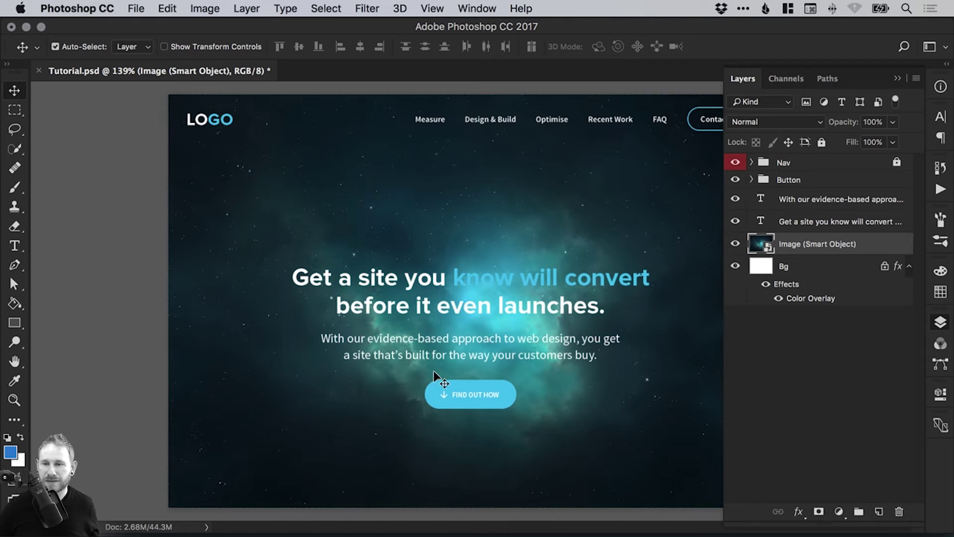
{"action": "left_click", "coordinate": [949, 325]}
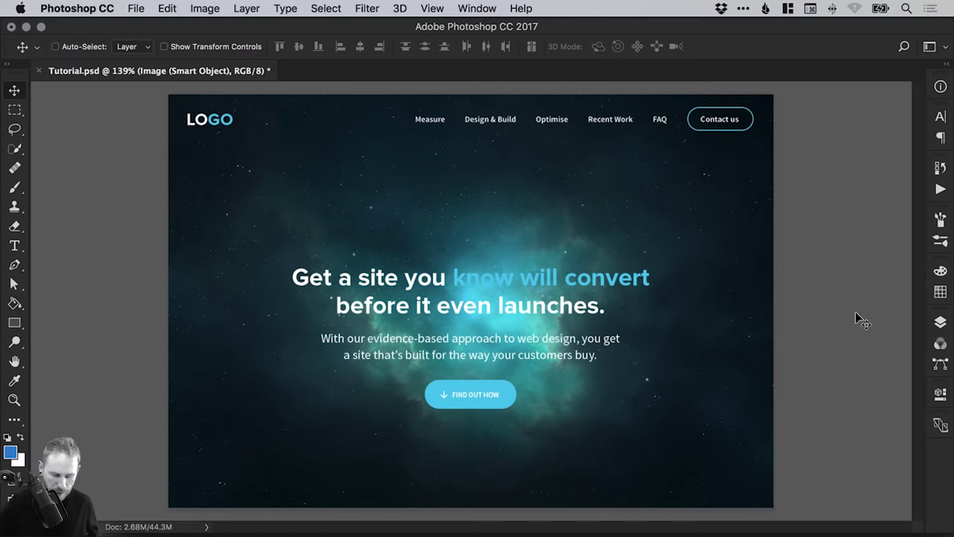
{"action": "key", "text": "super+minus"}
{"action": "key", "text": "super+minus"}
Scale the nebula image up with Free Transform so its sharp stars fill the header
{"action": "key", "text": "super+t"}
{"action": "left_click_drag", "start_coordinate": [628, 403], "coordinate": [776, 502]}
{"action": "key", "text": "super+minus"}
{"action": "key", "text": "super+minus"}
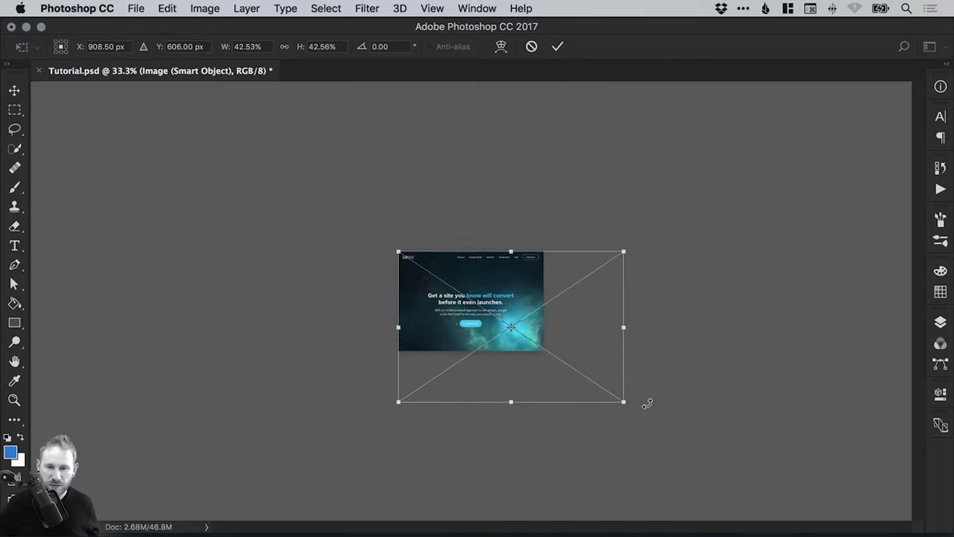
{"action": "left_click_drag", "start_coordinate": [622, 403], "coordinate": [848, 522]}
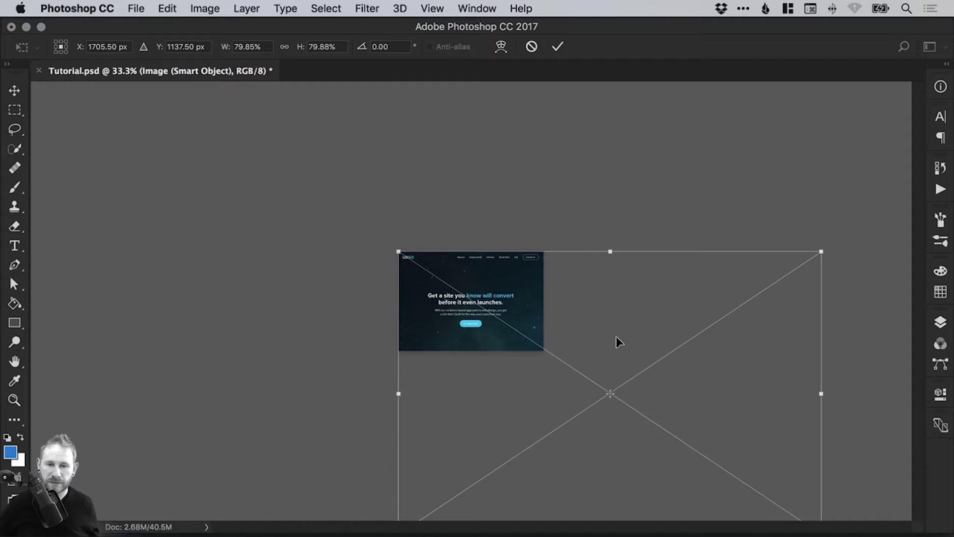
{"action": "key", "text": "Return"}
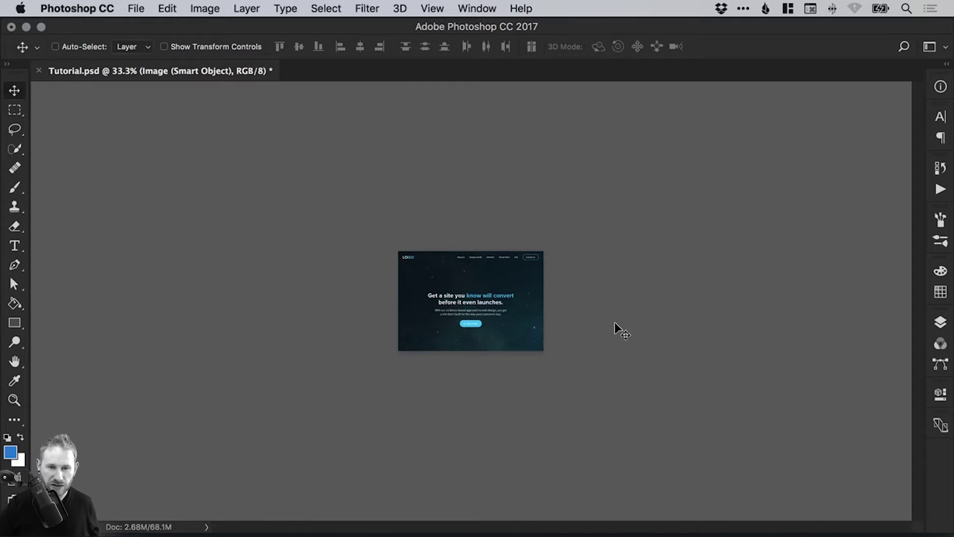
{"action": "key", "text": "super+0"}
{"action": "left_click", "coordinate": [941, 322]}
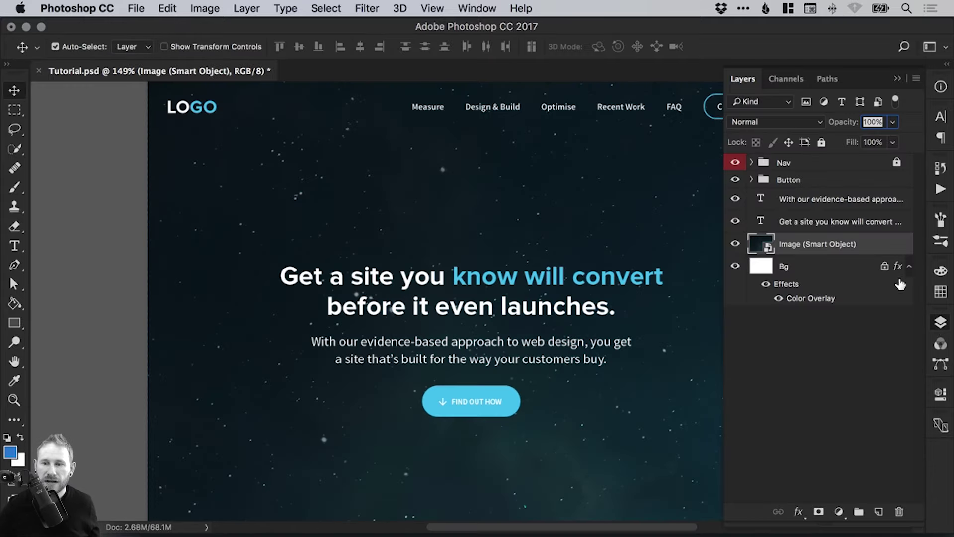
{"action": "left_click", "coordinate": [168, 10]}
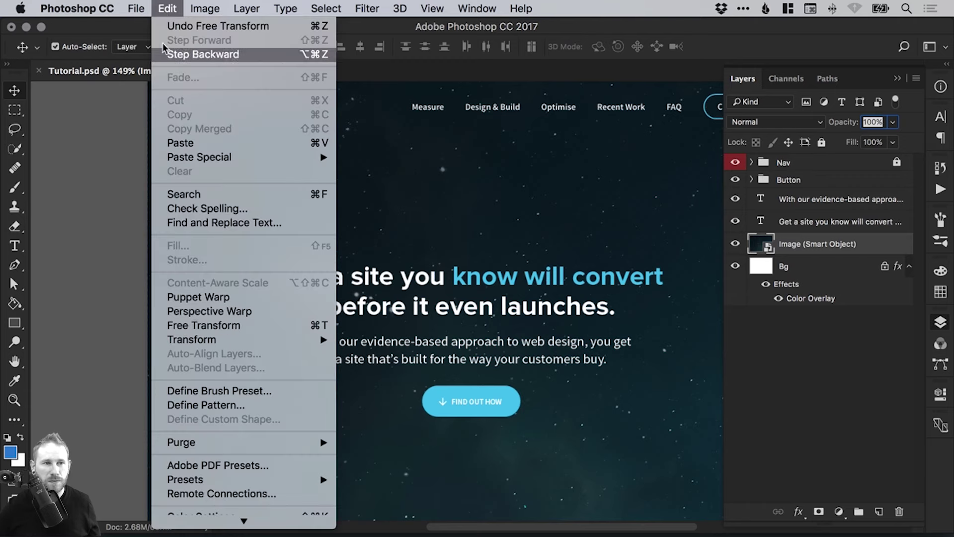
{"action": "left_click", "coordinate": [173, 7]}
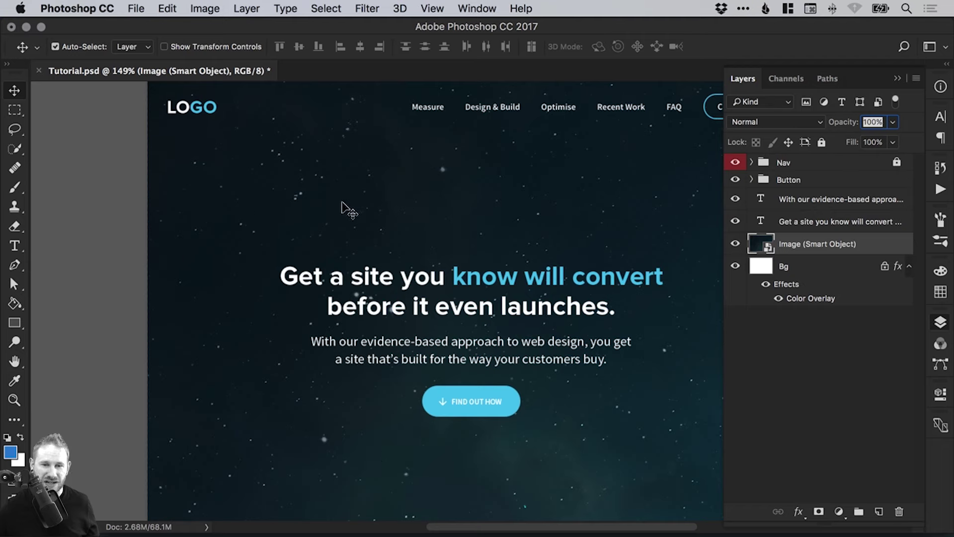
Draw a rectangle near the header's top-left and give it a magenta fill
{"action": "left_click", "coordinate": [16, 324]}
{"action": "left_click_drag", "start_coordinate": [173, 130], "coordinate": [292, 231]}
{"action": "key", "text": "v"}
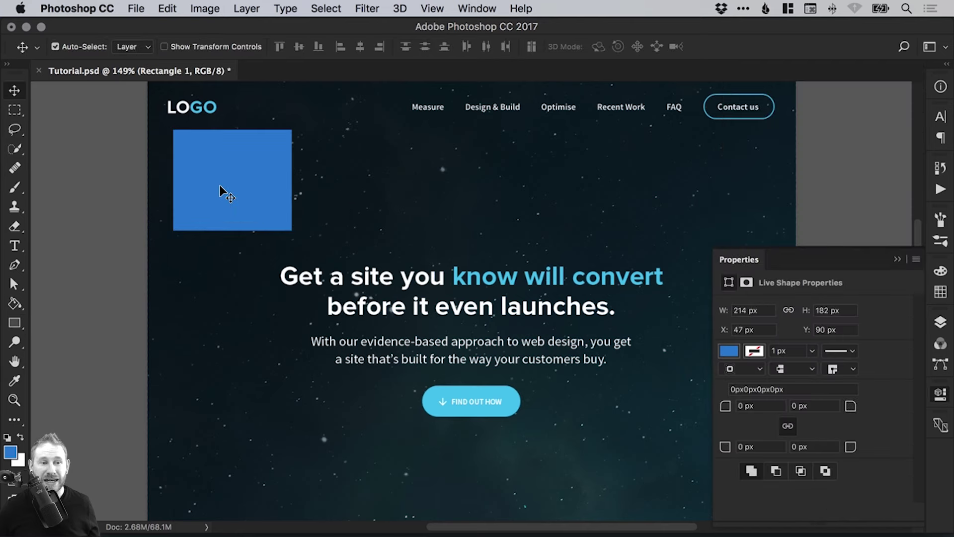
{"action": "left_click", "coordinate": [734, 353]}
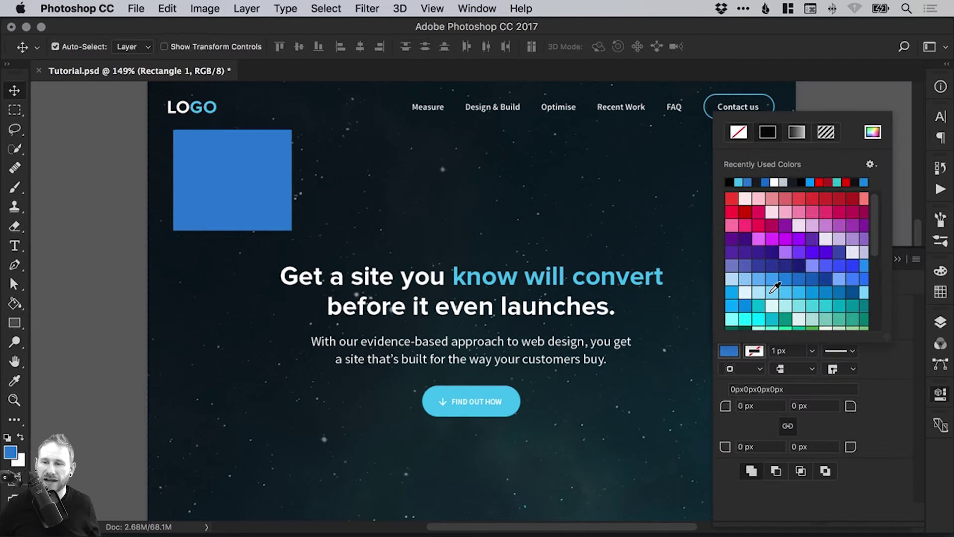
{"action": "left_click", "coordinate": [846, 210]}
Move the magenta rectangle up to the header's top-left corner
{"action": "left_click_drag", "start_coordinate": [238, 183], "coordinate": [185, 150]}
{"action": "key", "text": "z"}
{"action": "left_click", "coordinate": [204, 152]}
{"action": "left_click", "coordinate": [211, 179]}
{"action": "key", "text": "v"}
{"action": "scroll", "coordinate": [447, 338], "scroll_direction": "down", "scroll_amount": 3}
{"action": "scroll", "coordinate": [448, 338], "scroll_direction": "right", "scroll_amount": 2}
{"action": "key", "text": "super+minus"}
{"action": "key", "text": "super+minus"}
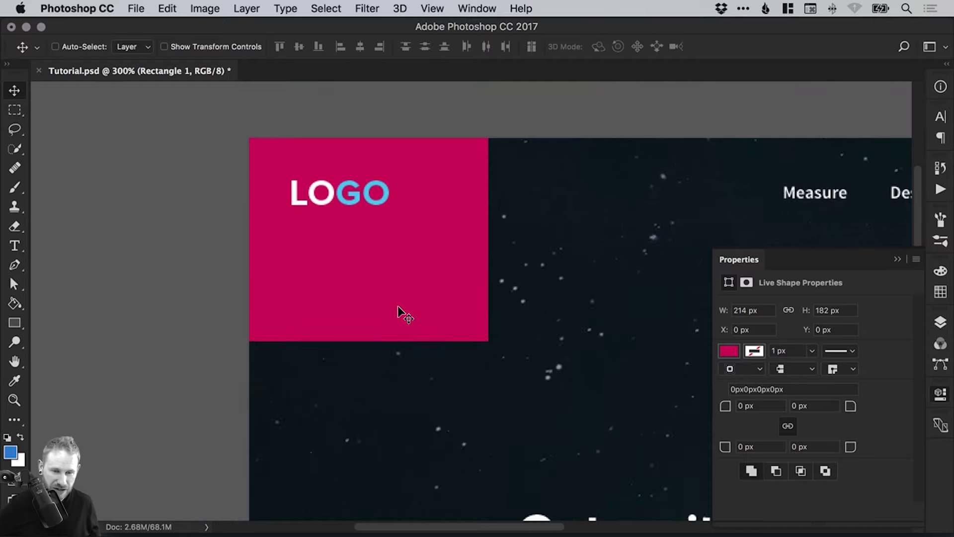
Stretch the rectangle with Free Transform to about 1170 by 800 px
{"action": "key", "text": "super+t"}
{"action": "scroll", "coordinate": [392, 318], "scroll_direction": "down", "scroll_amount": 5}
{"action": "left_click_drag", "start_coordinate": [350, 160], "coordinate": [350, 423]}
{"action": "scroll", "coordinate": [347, 229], "scroll_direction": "down", "scroll_amount": 5}
{"action": "left_click_drag", "start_coordinate": [317, 175], "coordinate": [323, 417]}
{"action": "scroll", "coordinate": [348, 299], "scroll_direction": "down", "scroll_amount": 10}
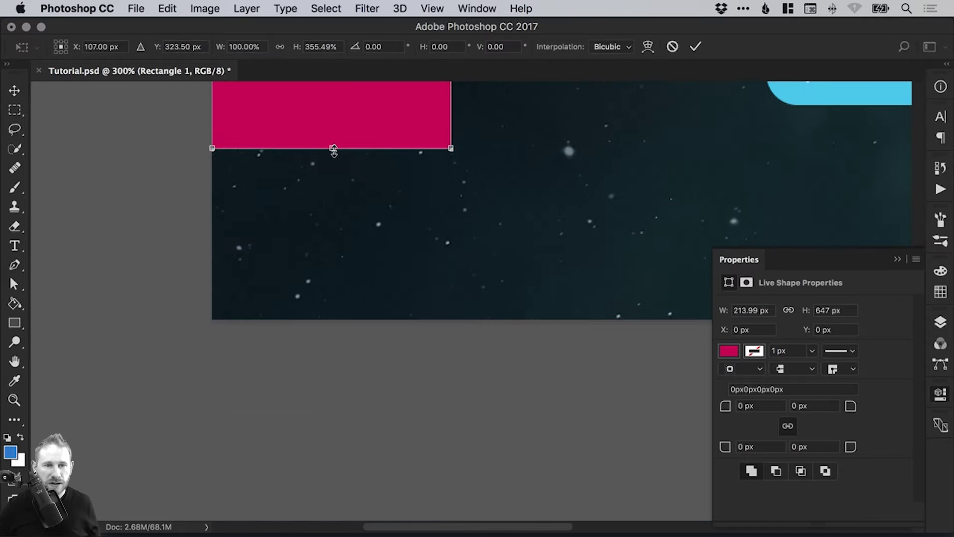
{"action": "left_click_drag", "start_coordinate": [332, 149], "coordinate": [333, 320]}
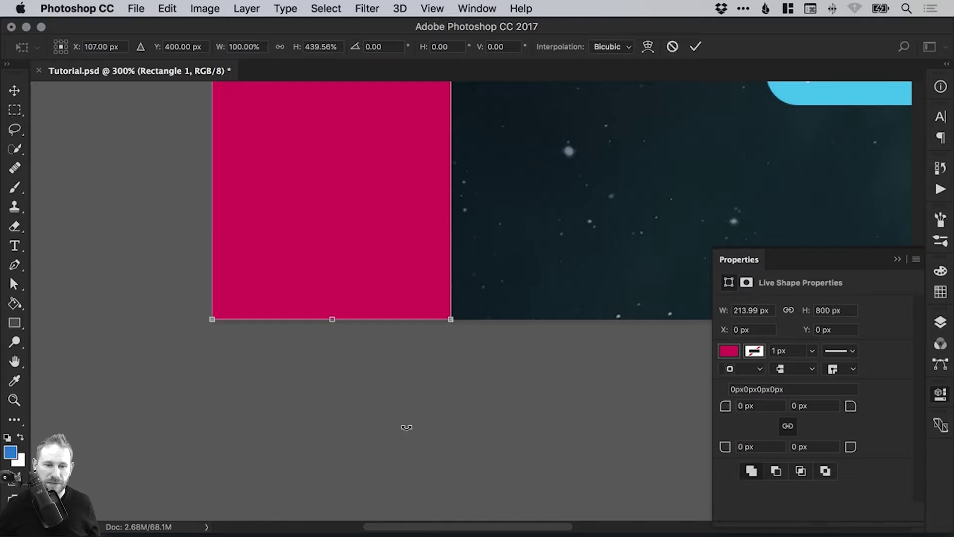
{"action": "scroll", "coordinate": [326, 318], "scroll_direction": "up", "scroll_amount": 10}
{"action": "scroll", "coordinate": [326, 317], "scroll_direction": "right", "scroll_amount": 5}
{"action": "left_click_drag", "start_coordinate": [279, 100], "coordinate": [867, 136]}
{"action": "scroll", "coordinate": [639, 124], "scroll_direction": "right", "scroll_amount": 10}
{"action": "key", "text": "Return"}
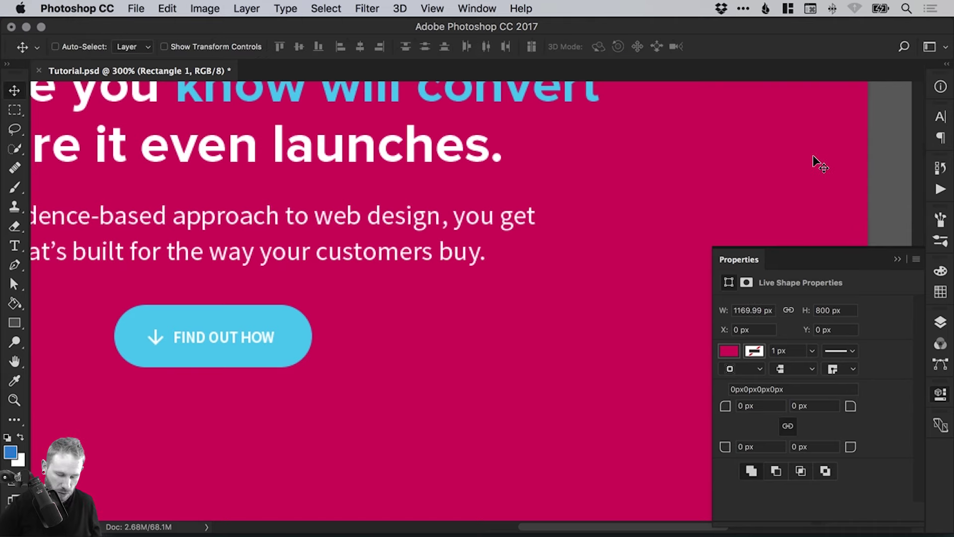
{"action": "key", "text": "super+0"}
Rename the Rectangle 1 layer to Guide
{"action": "left_click", "coordinate": [941, 322]}
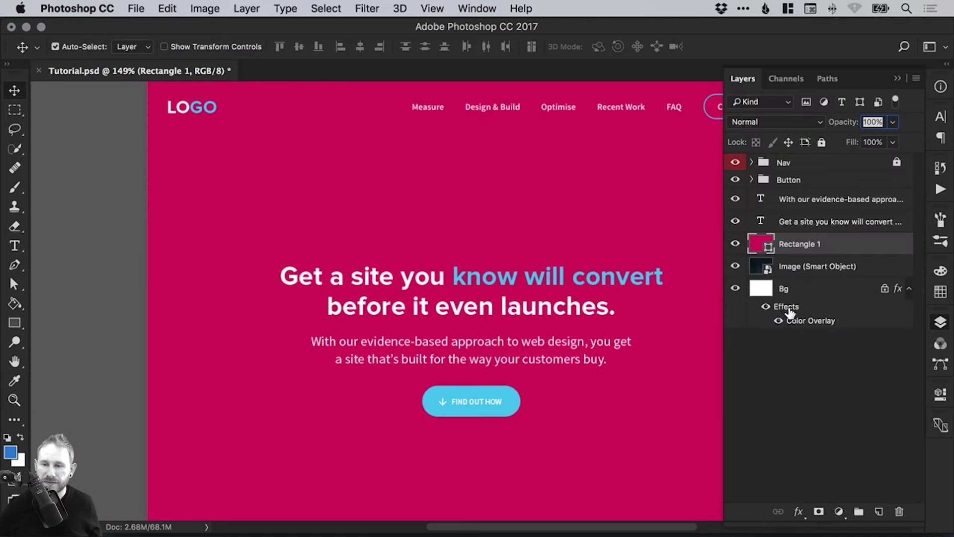
{"action": "double_click", "coordinate": [802, 244]}
{"action": "type", "text": "G"}
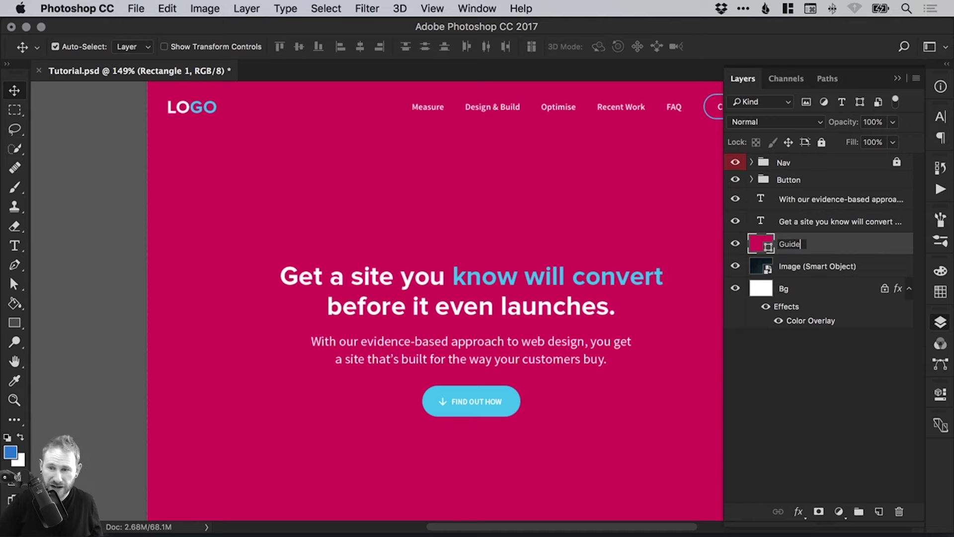
{"action": "type", "text": "uide"}
{"action": "key", "text": "Return"}
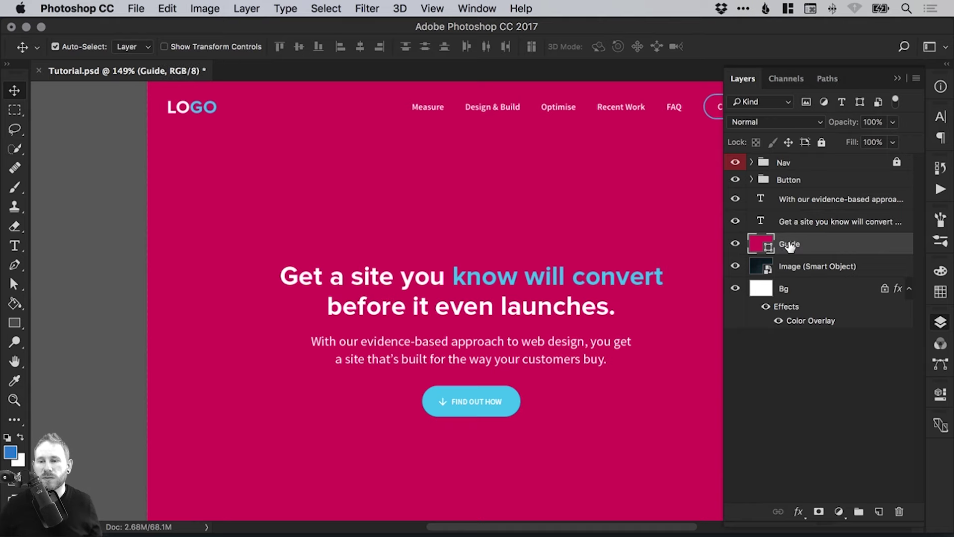
Move Guide below the Image layer, load its shape as a selection, and select Image
{"action": "left_click_drag", "start_coordinate": [790, 245], "coordinate": [795, 277]}
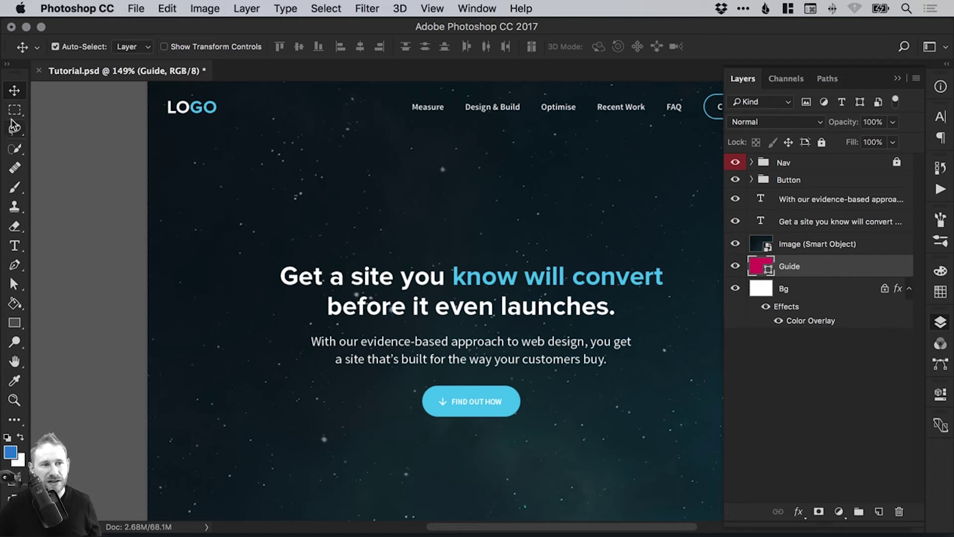
{"action": "key", "text": "super"}
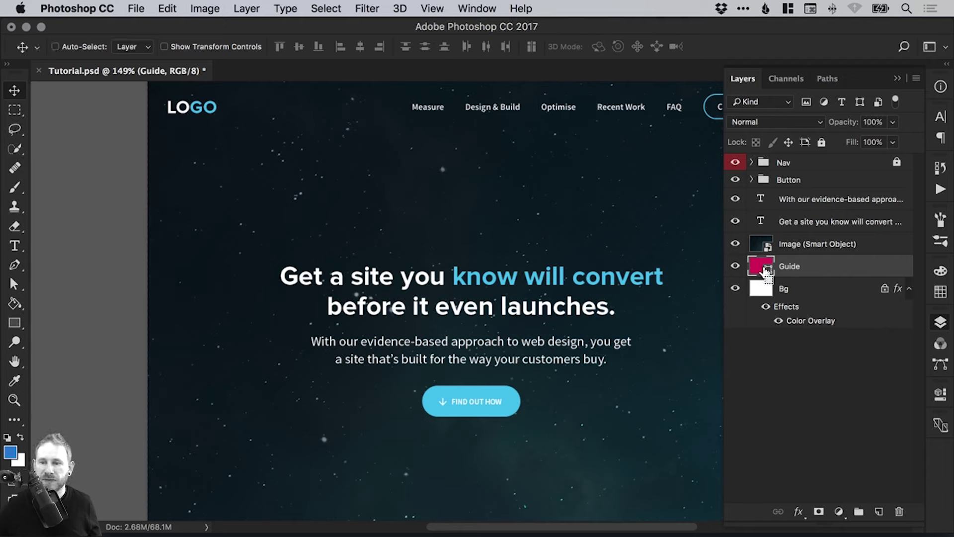
{"action": "left_click", "coordinate": [764, 271], "text": "super"}
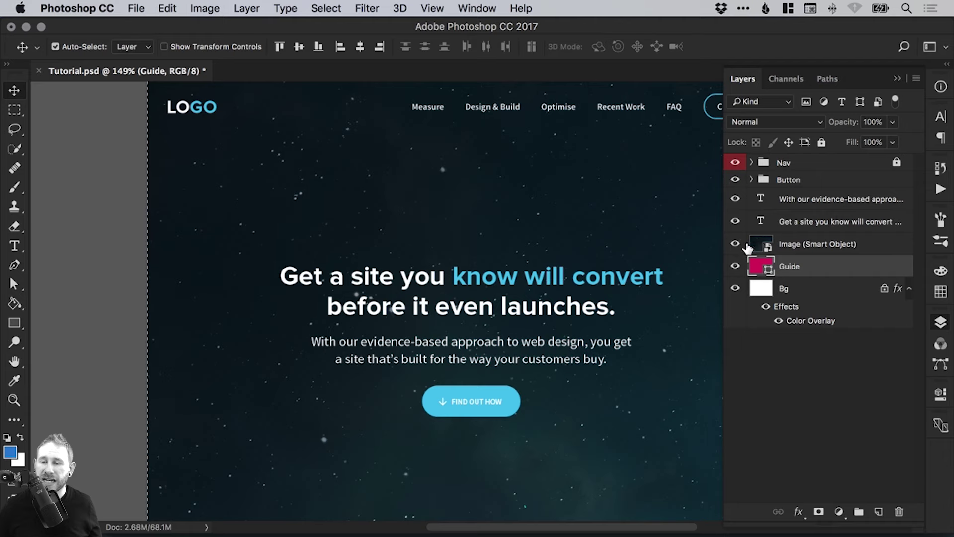
{"action": "left_click", "coordinate": [817, 248]}
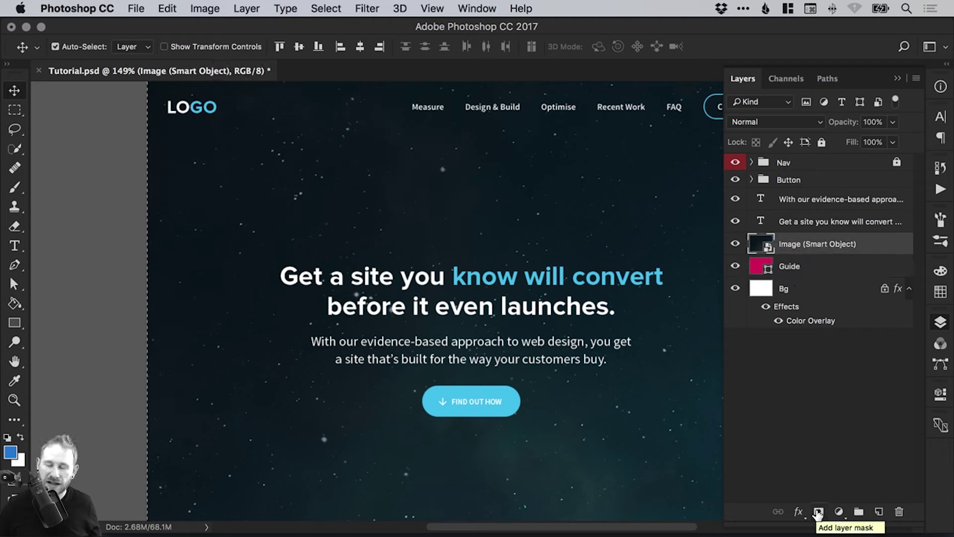
Add a layer mask to the nebula image from the Guide selection
{"action": "left_click", "coordinate": [817, 512]}
{"action": "left_click", "coordinate": [735, 266]}
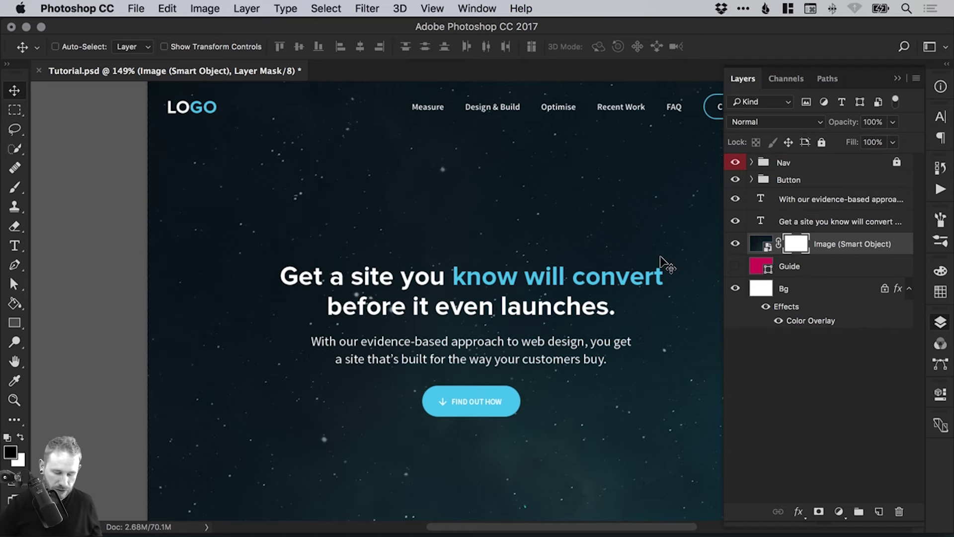
{"action": "key", "text": "super+1"}
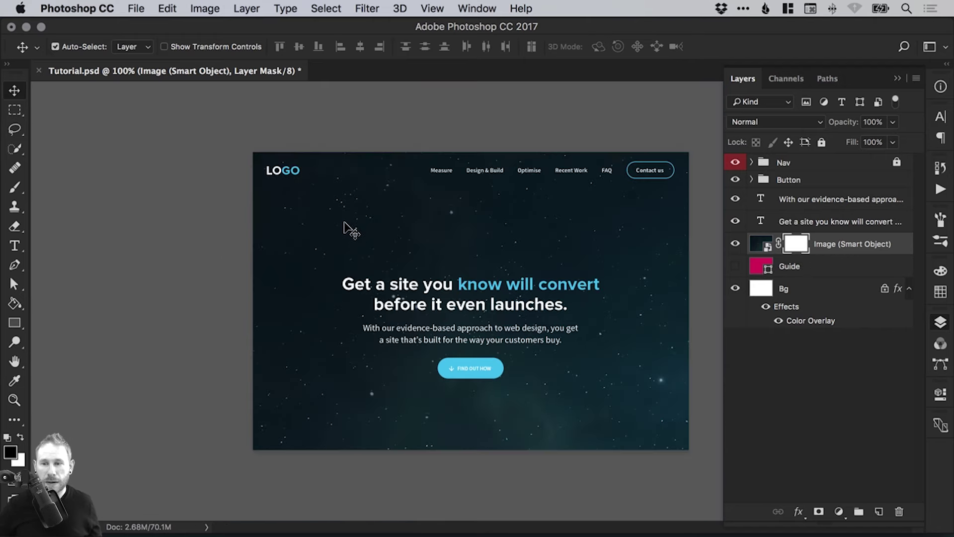
Unlink the nebula image from its mask, trial a scale-down, then undo it
{"action": "left_click", "coordinate": [815, 268]}
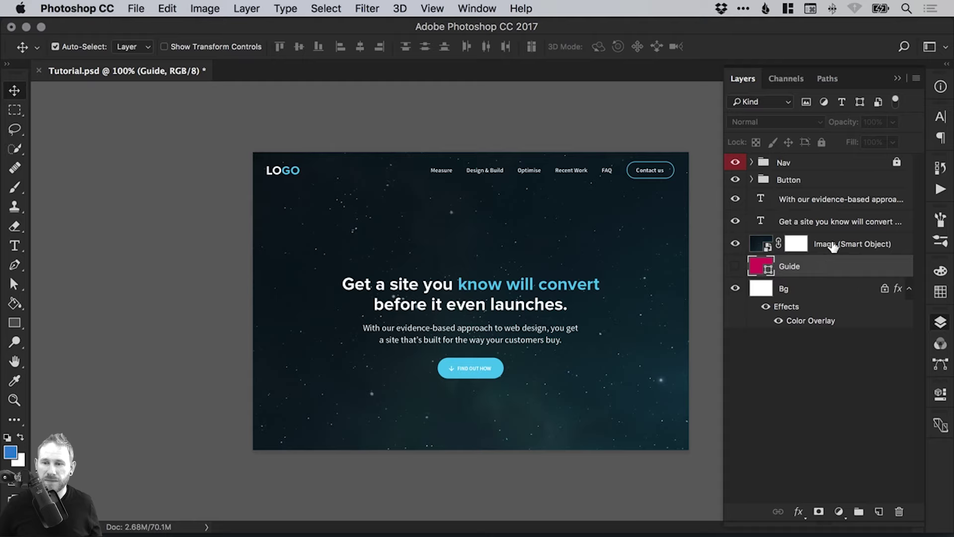
{"action": "left_click", "coordinate": [760, 244]}
{"action": "left_click_drag", "start_coordinate": [464, 209], "coordinate": [389, 183]}
{"action": "key", "text": "super+t"}
{"action": "left_click_drag", "start_coordinate": [265, 159], "coordinate": [490, 311]}
{"action": "left_click_drag", "start_coordinate": [656, 343], "coordinate": [462, 225]}
{"action": "key", "text": "Return"}
{"action": "key", "text": "super+z"}
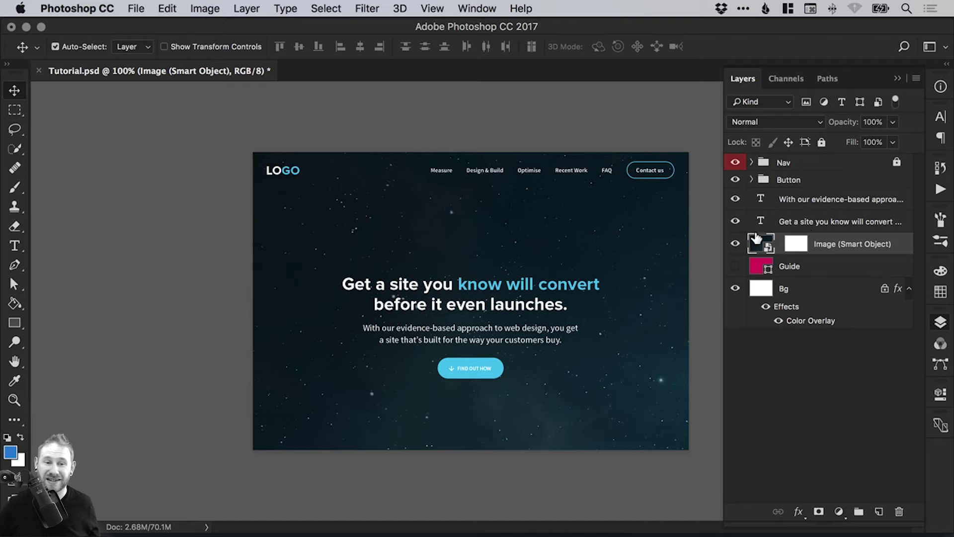
Free Transform the nebula image down to about 29% width inside its mask
{"action": "left_click", "coordinate": [167, 7]}
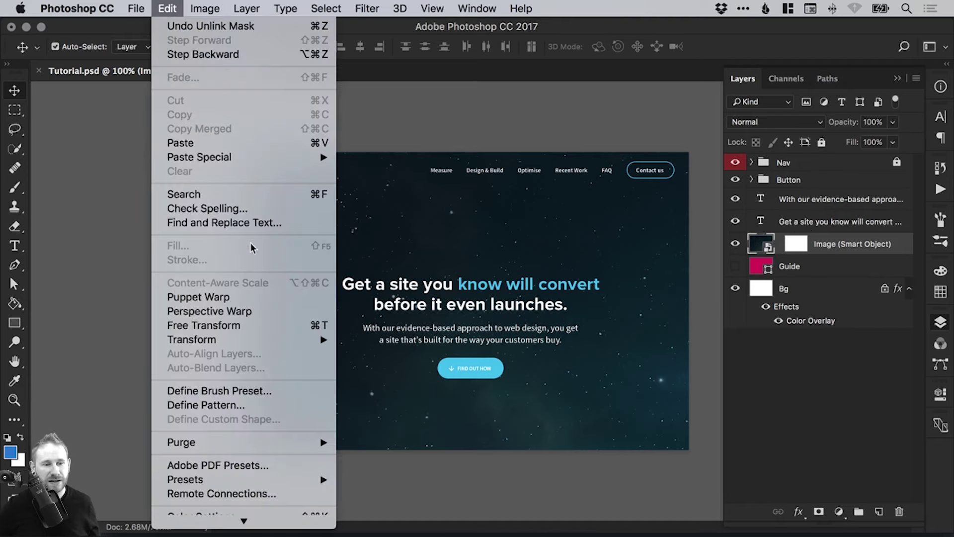
{"action": "left_click", "coordinate": [249, 325]}
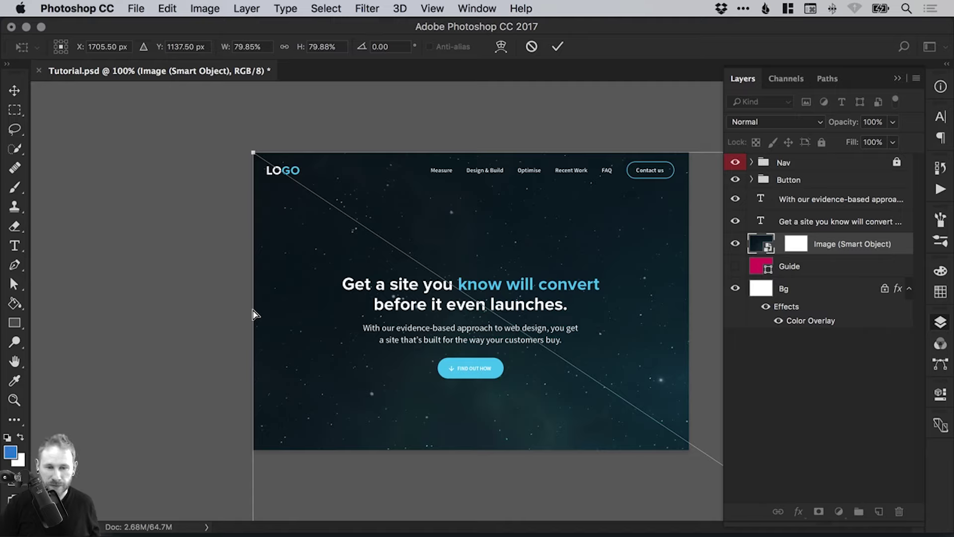
{"action": "key", "text": "super+minus"}
{"action": "key", "text": "super+minus"}
{"action": "key", "text": "super+minus"}
{"action": "key", "text": "super+minus"}
{"action": "key", "text": "super+minus"}
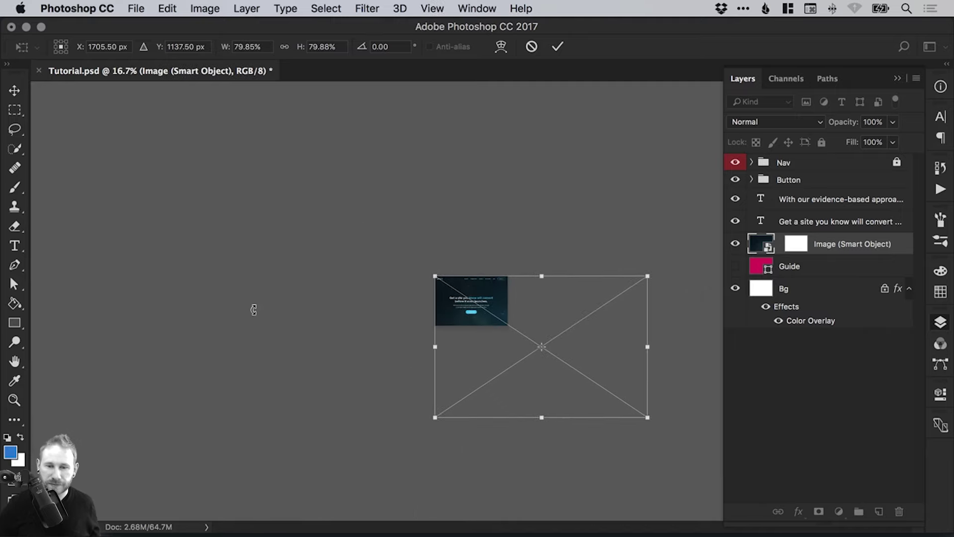
{"action": "left_click_drag", "start_coordinate": [646, 418], "coordinate": [510, 326]}
{"action": "key", "text": "super+plus"}
{"action": "key", "text": "super+plus"}
{"action": "key", "text": "super+plus"}
{"action": "key", "text": "super+plus"}
{"action": "key", "text": "super+plus"}
{"action": "key", "text": "Return"}
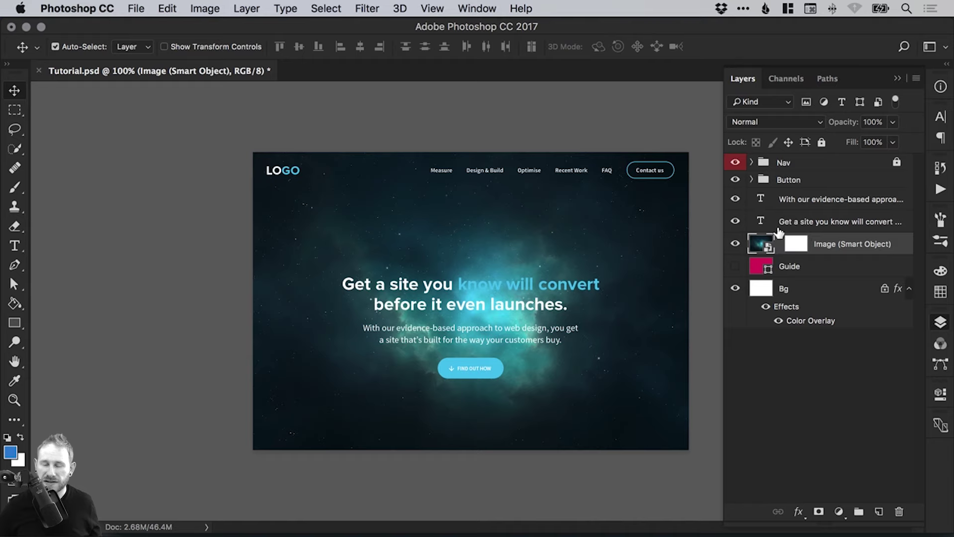
Enlarge the canvas to 1200 px height, then stretch and lock the Bg layer
{"action": "key", "text": "super+alt+c"}
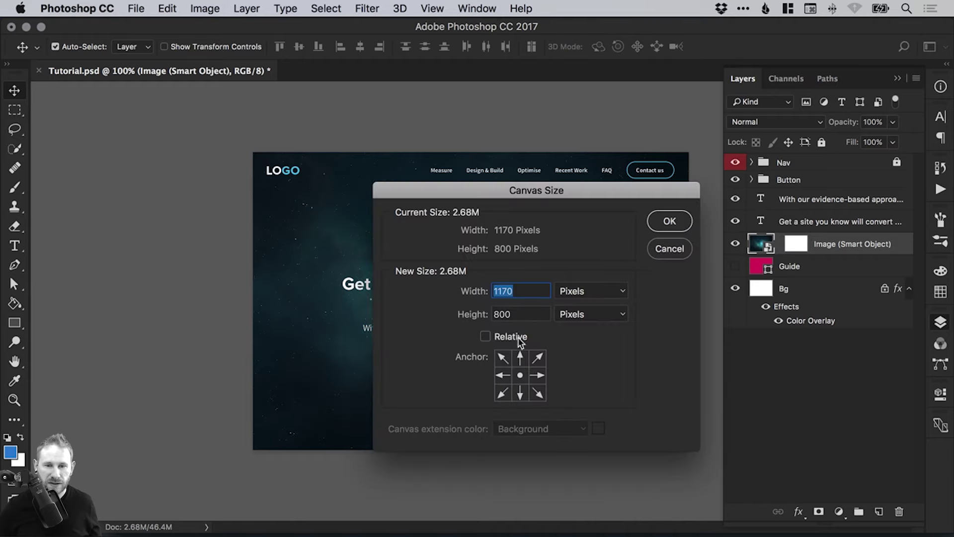
{"action": "key", "text": "Tab"}
{"action": "type", "text": "1200"}
{"action": "key", "text": "Return"}
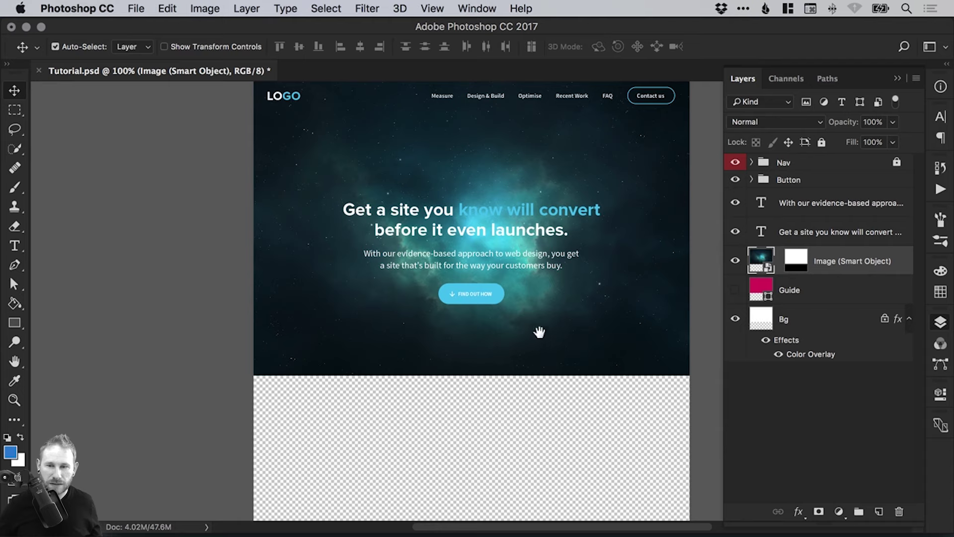
{"action": "left_click", "coordinate": [805, 324]}
{"action": "scroll", "coordinate": [498, 365], "scroll_direction": "down", "scroll_amount": 5}
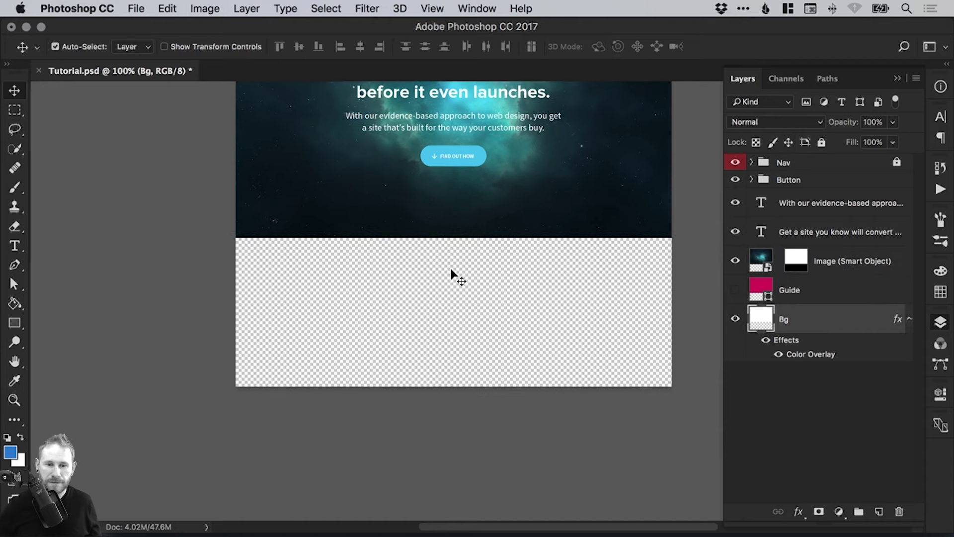
{"action": "key", "text": "super+t"}
{"action": "left_click_drag", "start_coordinate": [455, 238], "coordinate": [458, 384]}
{"action": "key", "text": "Return"}
{"action": "left_click", "coordinate": [789, 143]}
Move the nebula down 172 px and adjust its mask, then revert to 800 px height
{"action": "left_click_drag", "start_coordinate": [517, 228], "coordinate": [516, 330]}
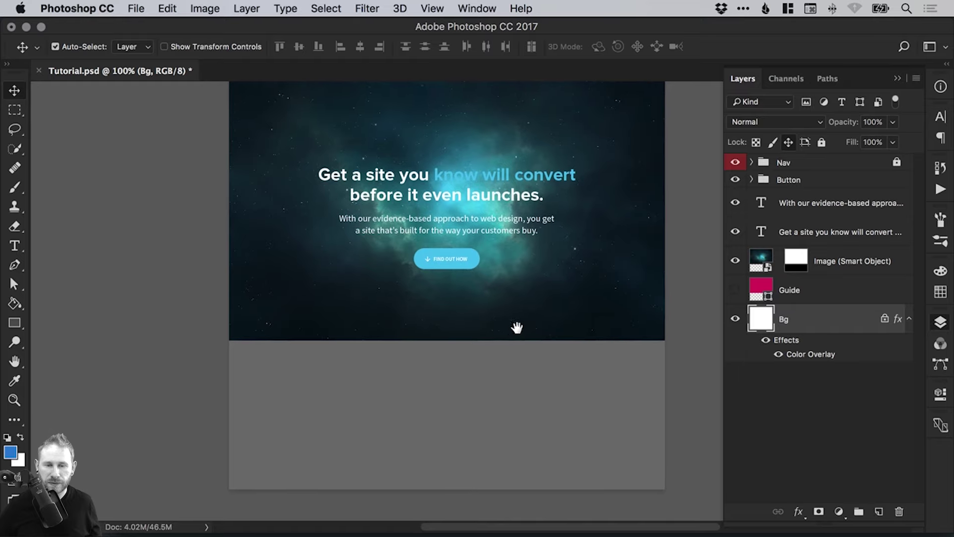
{"action": "left_click", "coordinate": [829, 263]}
{"action": "left_click_drag", "start_coordinate": [596, 333], "coordinate": [582, 498]}
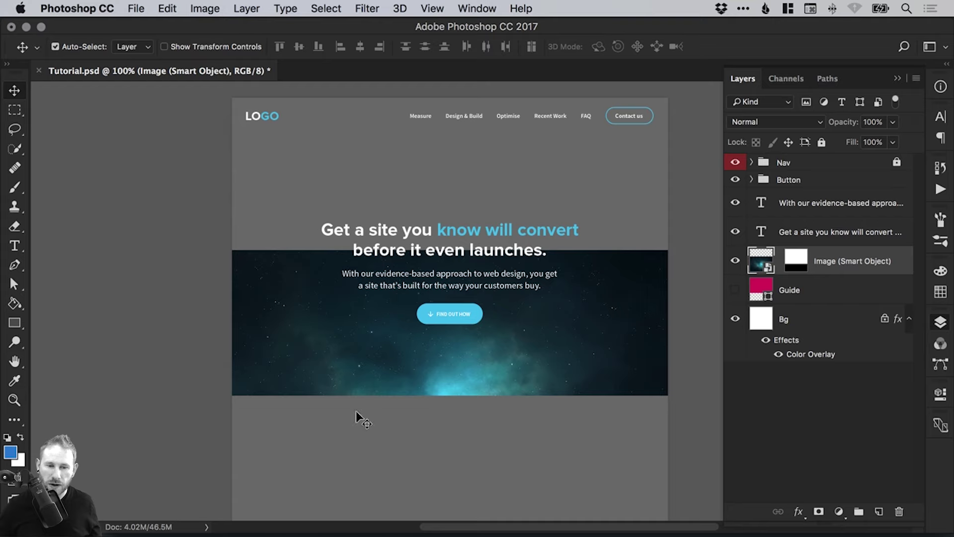
{"action": "left_click", "coordinate": [795, 263], "text": "super"}
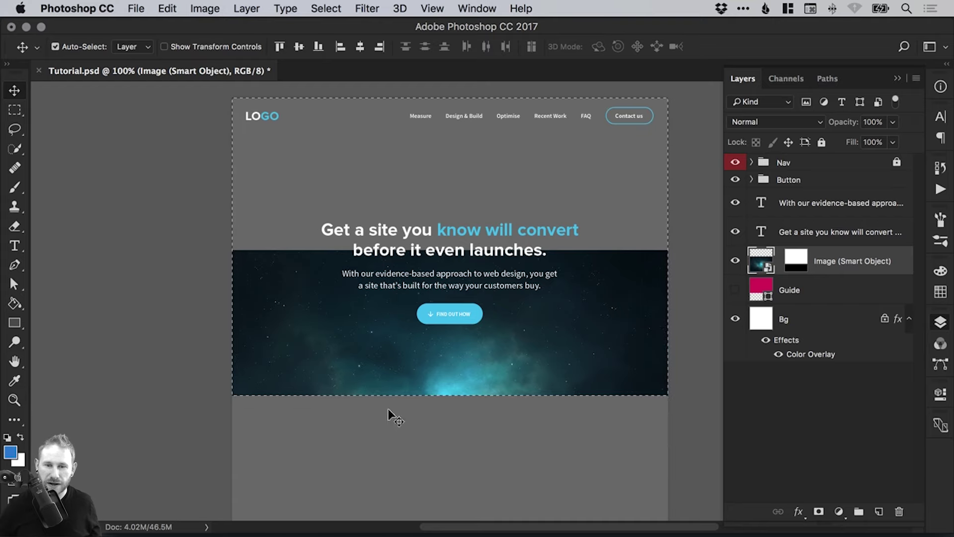
{"action": "key", "text": "super+d"}
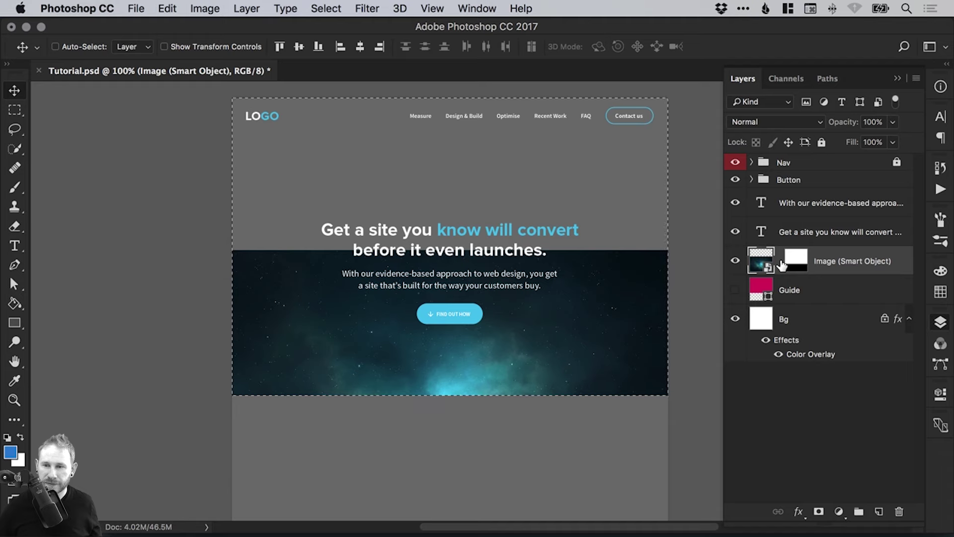
{"action": "left_click_drag", "start_coordinate": [794, 271], "coordinate": [801, 296]}
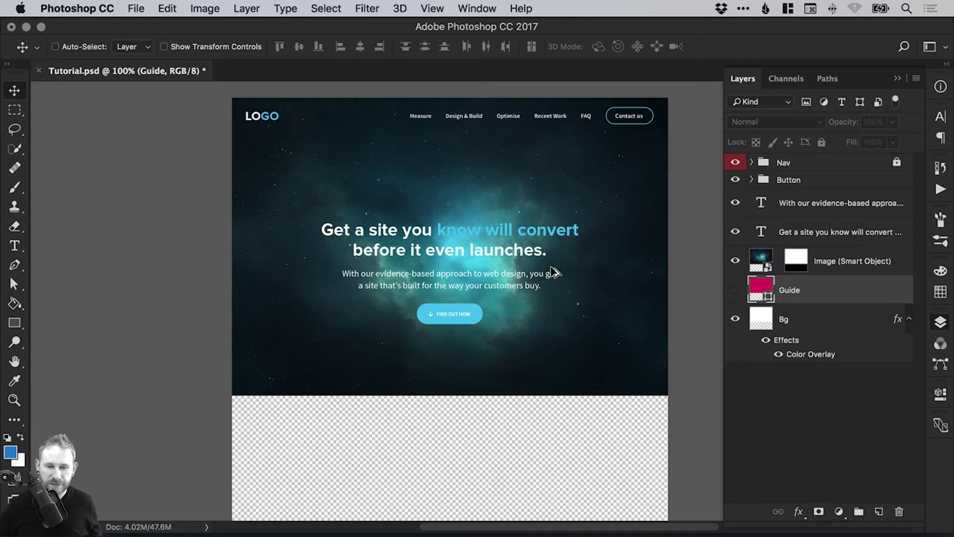
{"action": "key", "text": "super+z"}
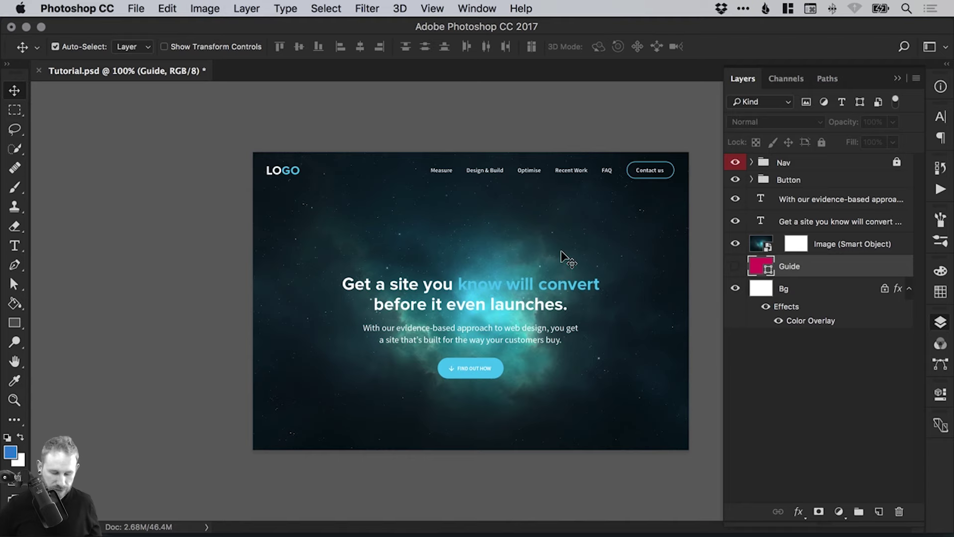
{"action": "key", "text": "super+equal"}
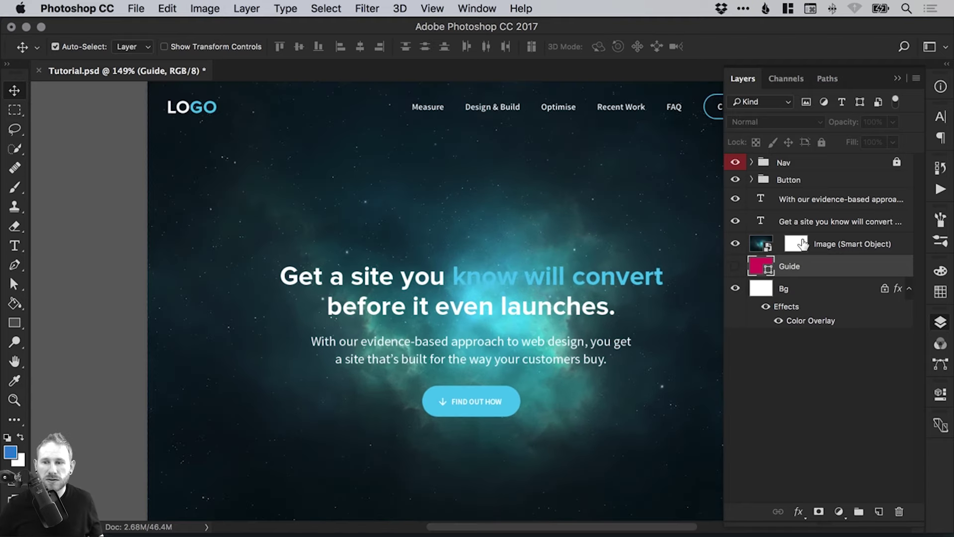
{"action": "left_click", "coordinate": [939, 323]}
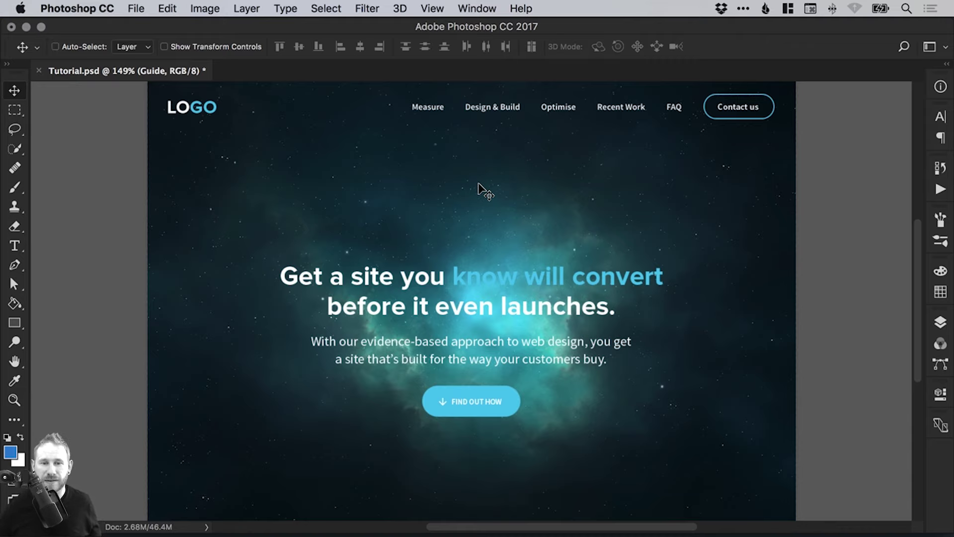
Copy the browser-chart icon from Illustrator's Icon.ai and return to Photoshop
{"action": "key", "text": "super+Tab"}
{"action": "key", "text": "super+Tab"}
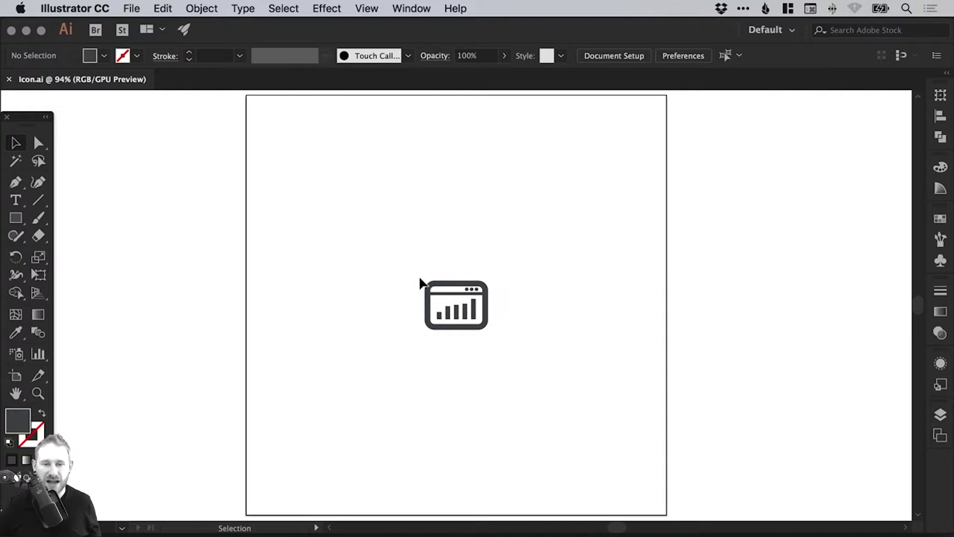
{"action": "left_click_drag", "start_coordinate": [326, 234], "coordinate": [505, 352]}
{"action": "left_click", "coordinate": [163, 8]}
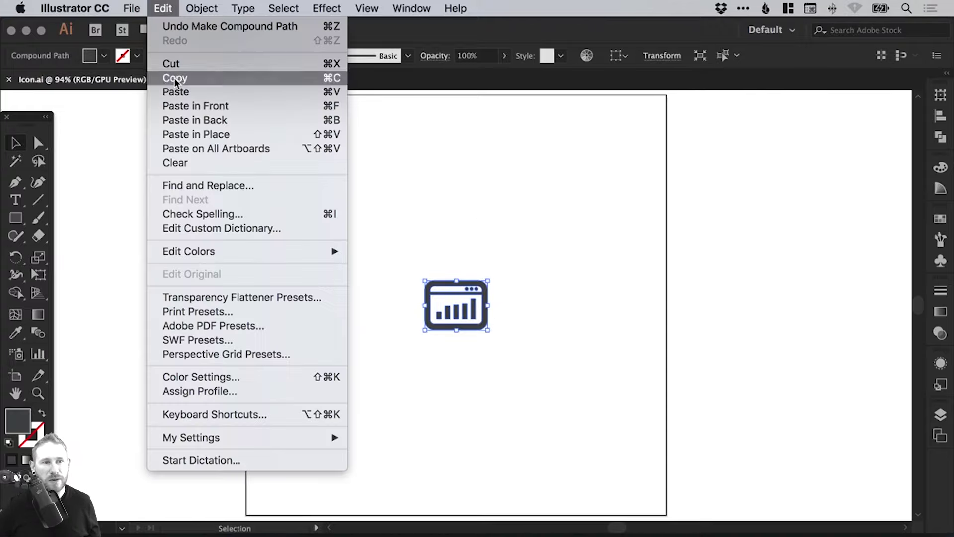
{"action": "left_click", "coordinate": [175, 78]}
{"action": "key", "text": "super+Tab"}
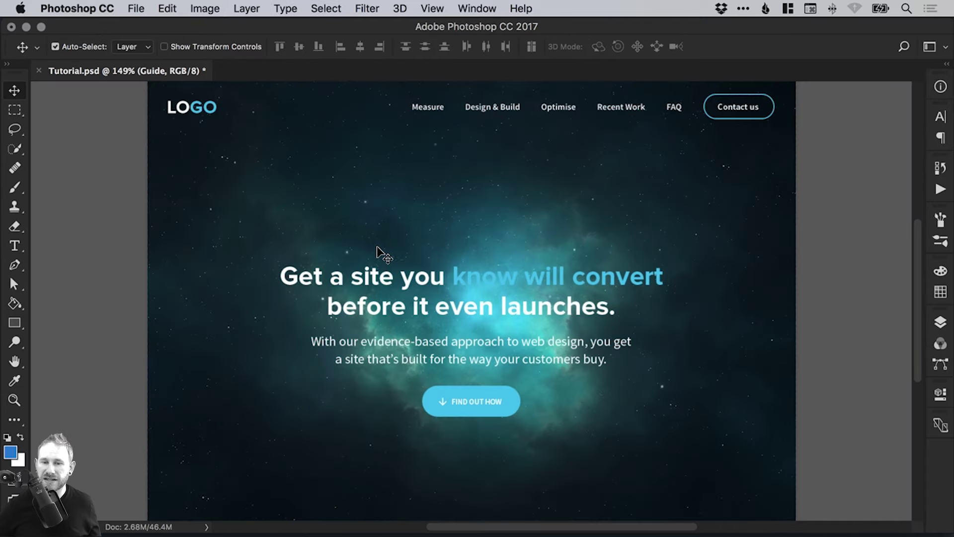
Paste the Illustrator icon as a Smart Object above the Button group at original size
{"action": "left_click", "coordinate": [940, 322]}
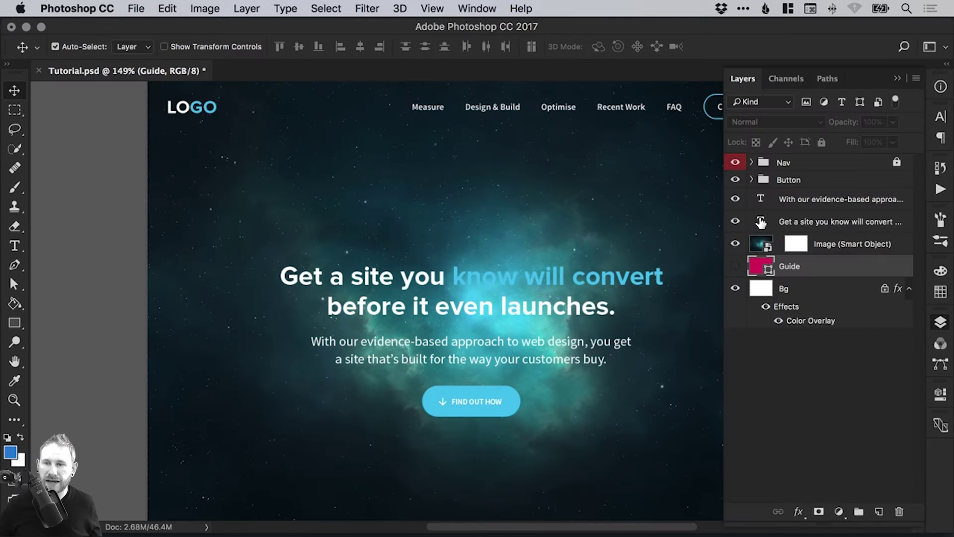
{"action": "left_click", "coordinate": [806, 182]}
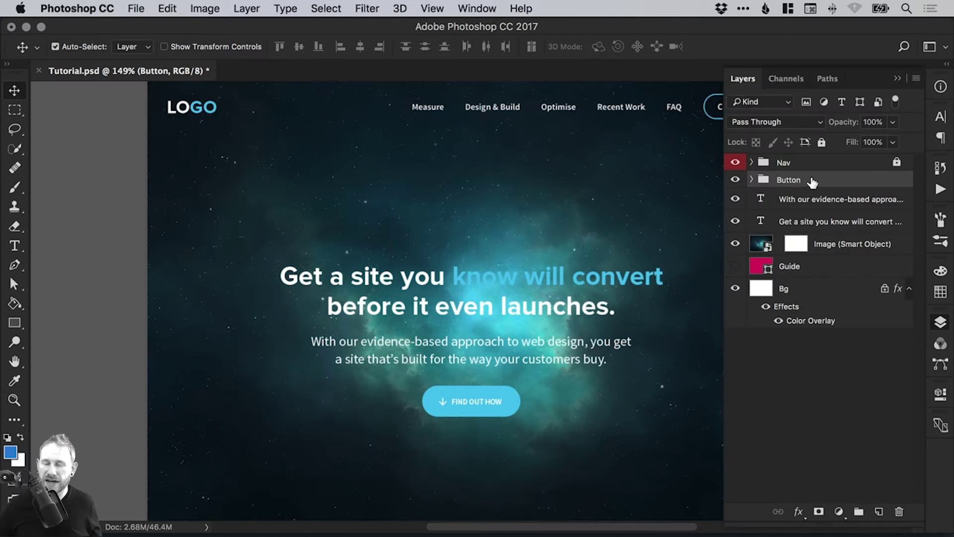
{"action": "left_click", "coordinate": [169, 9]}
{"action": "left_click", "coordinate": [180, 145]}
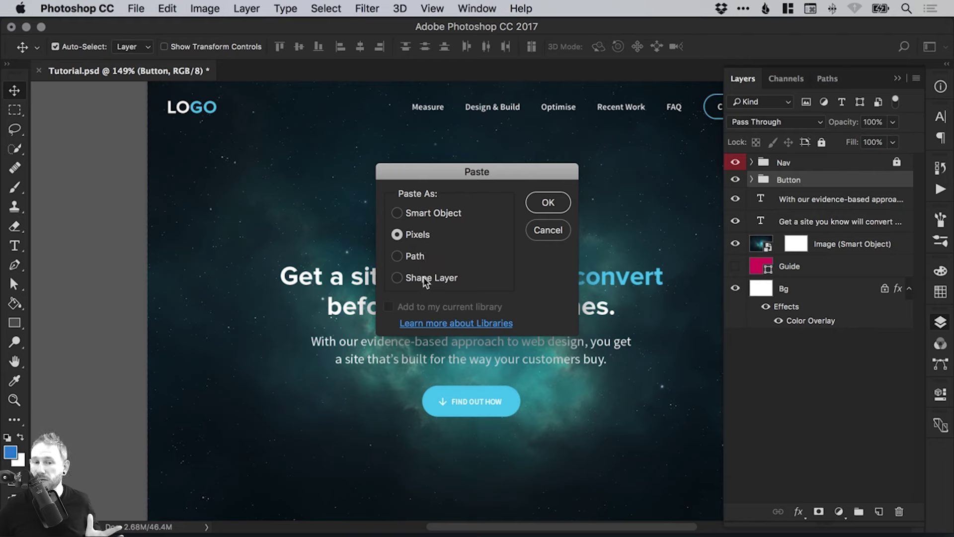
{"action": "left_click", "coordinate": [411, 214]}
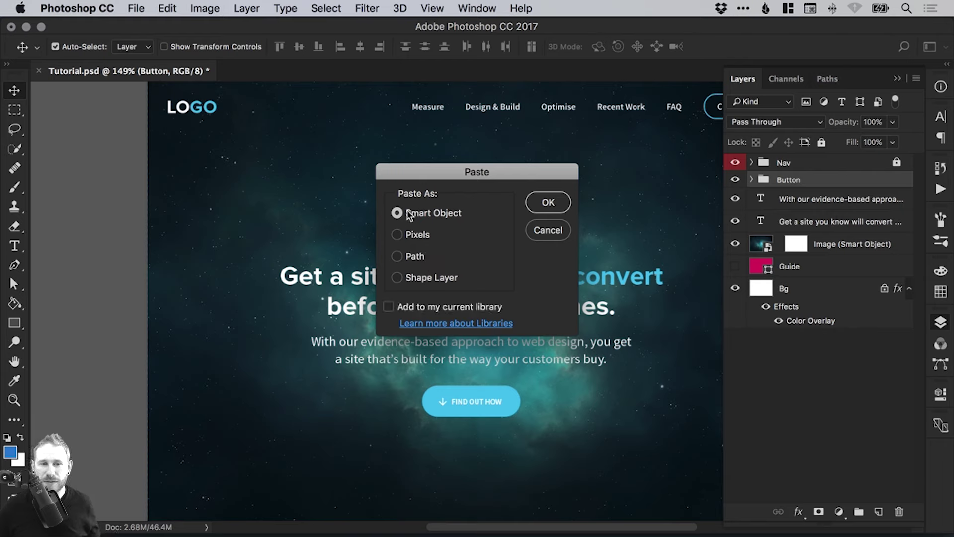
{"action": "left_click", "coordinate": [554, 205]}
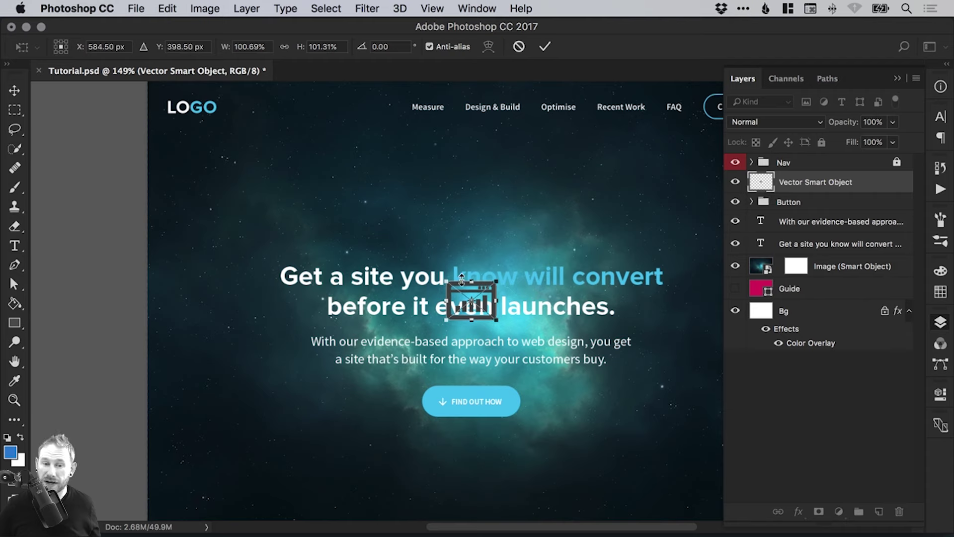
{"action": "left_click_drag", "start_coordinate": [497, 277], "coordinate": [534, 239]}
{"action": "key", "text": "ctrl+z"}
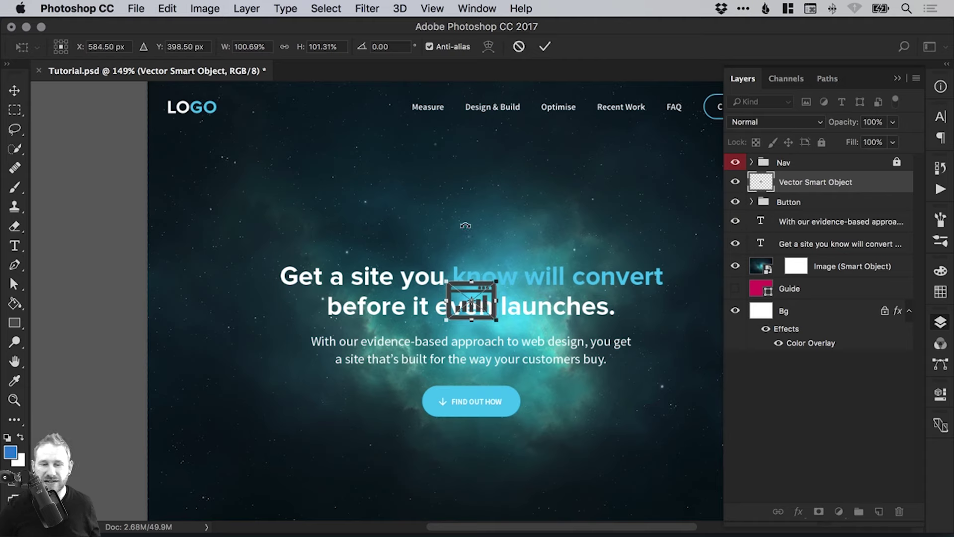
{"action": "key", "text": "Return"}
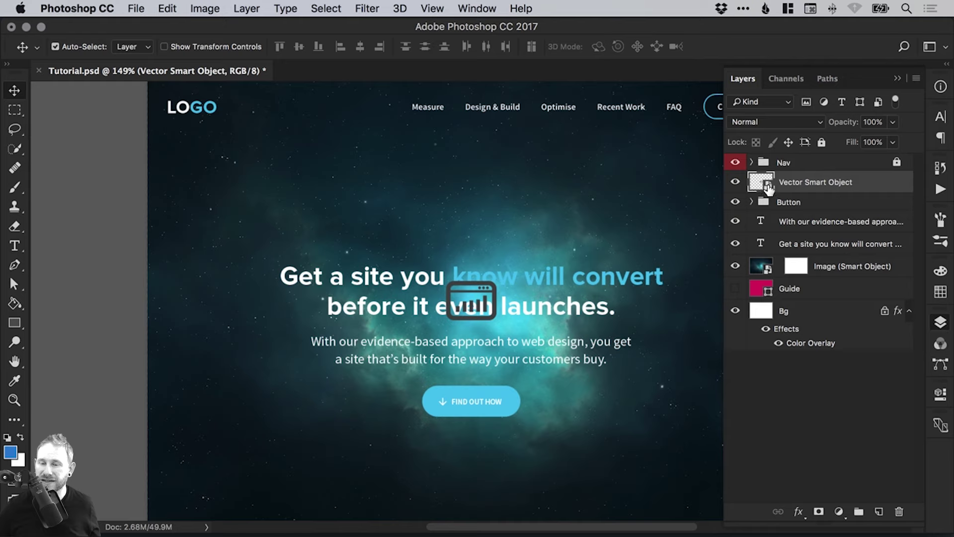
Rename the layer to Icon and move it up 126 px above the headline
{"action": "double_click", "coordinate": [801, 183]}
{"action": "type", "text": "Icon"}
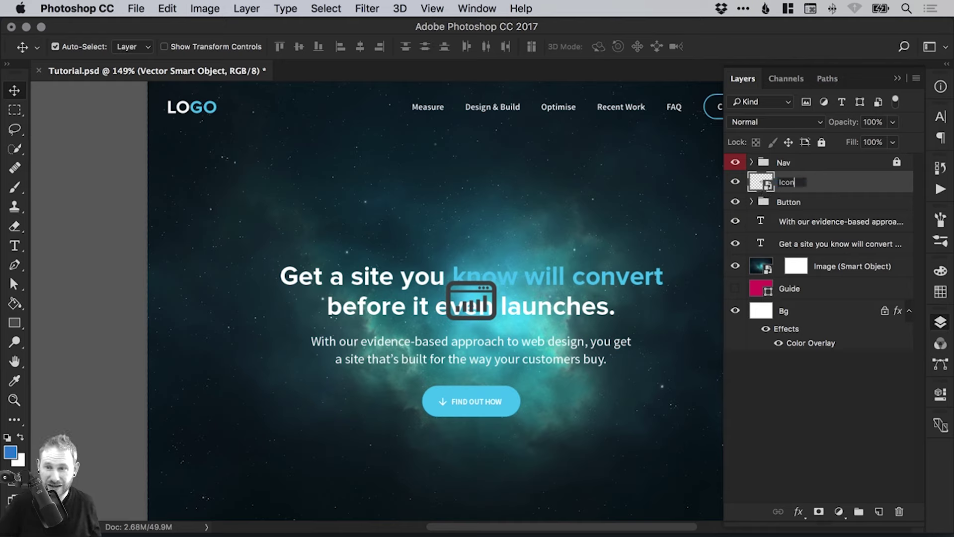
{"action": "key", "text": "Return"}
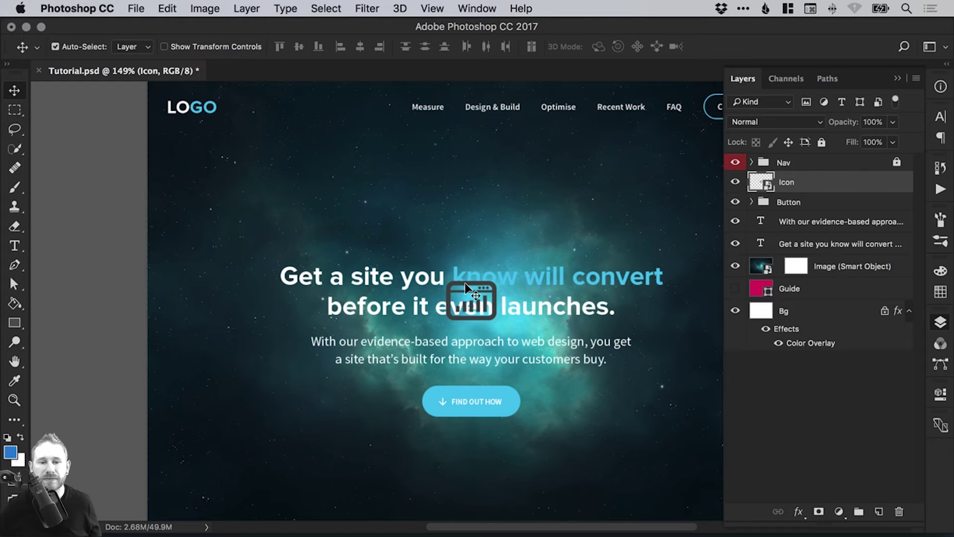
{"action": "left_click_drag", "start_coordinate": [464, 282], "coordinate": [466, 217]}
Close the separate icon document in Illustrator
{"action": "key", "text": "super+Tab"}
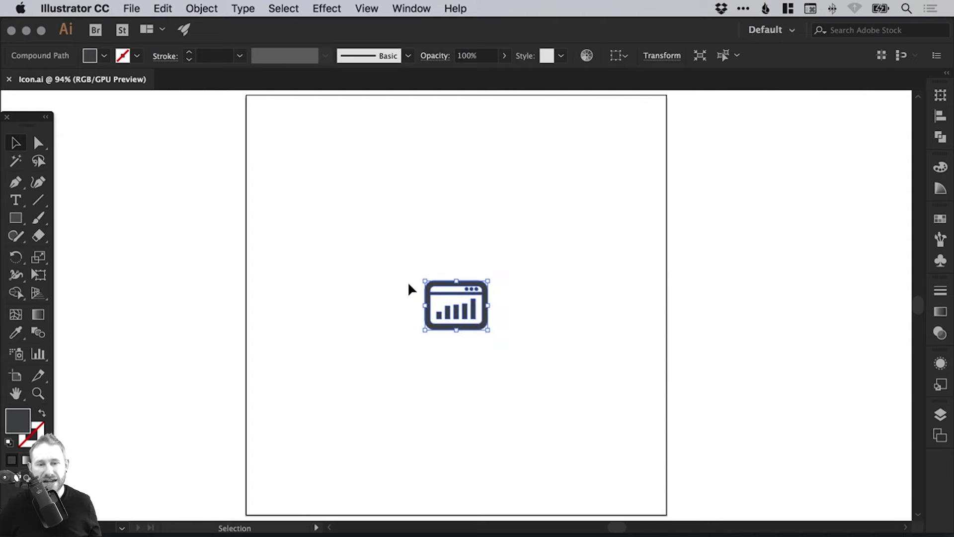
{"action": "key", "text": "super+Tab"}
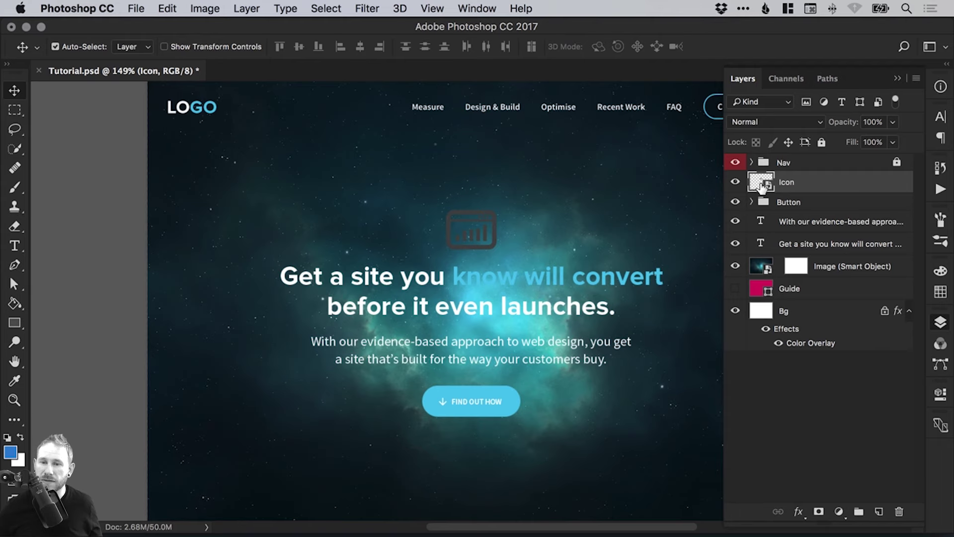
{"action": "key", "text": "super+Tab"}
{"action": "key", "text": "super+w"}
Open the Icon smart object in Illustrator and recolour the whole chart icon bright yellow
{"action": "key", "text": "super+Tab"}
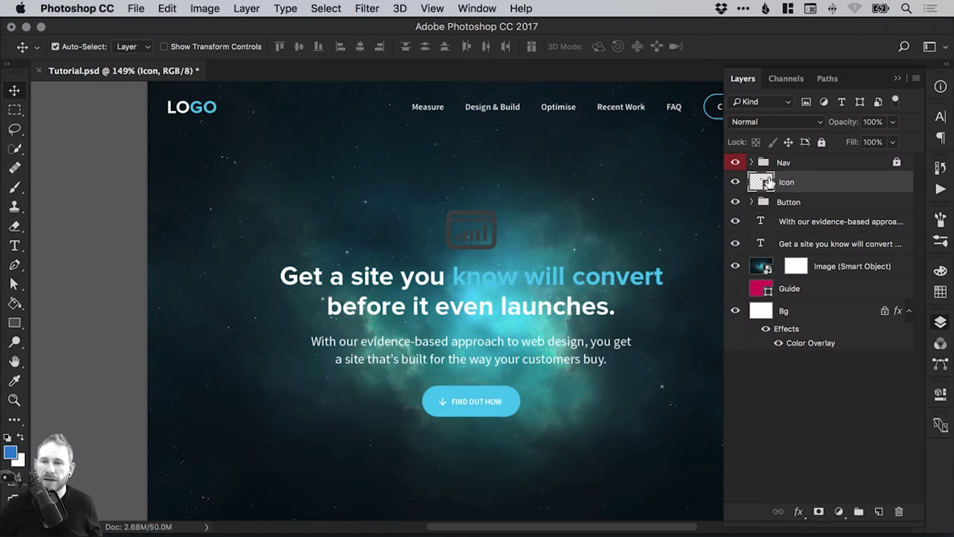
{"action": "double_click", "coordinate": [763, 184]}
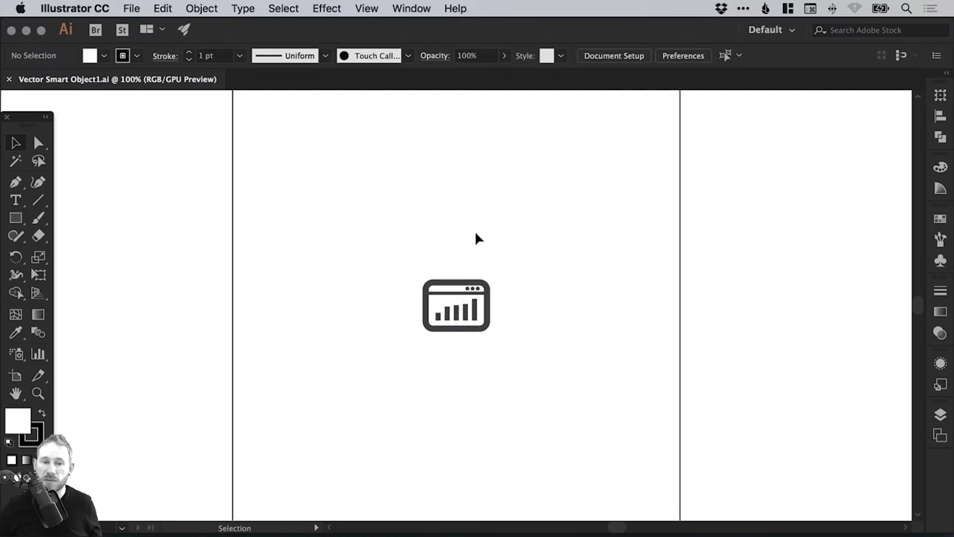
{"action": "left_click_drag", "start_coordinate": [383, 261], "coordinate": [567, 389]}
{"action": "left_click", "coordinate": [940, 220]}
{"action": "left_click", "coordinate": [938, 169]}
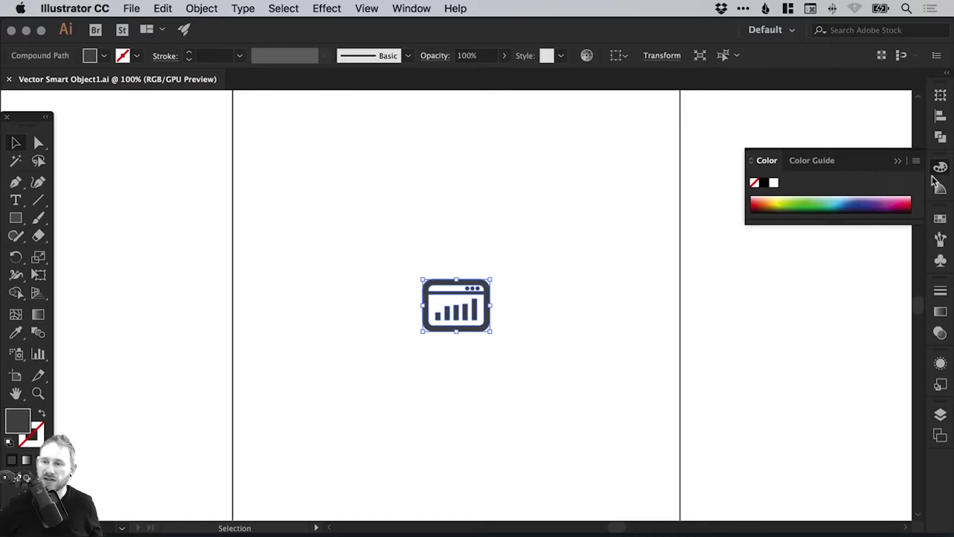
{"action": "left_click_drag", "start_coordinate": [776, 200], "coordinate": [775, 201]}
Save the yellow icon file, copy the artwork, and close it to return to Photoshop
{"action": "left_click", "coordinate": [131, 9]}
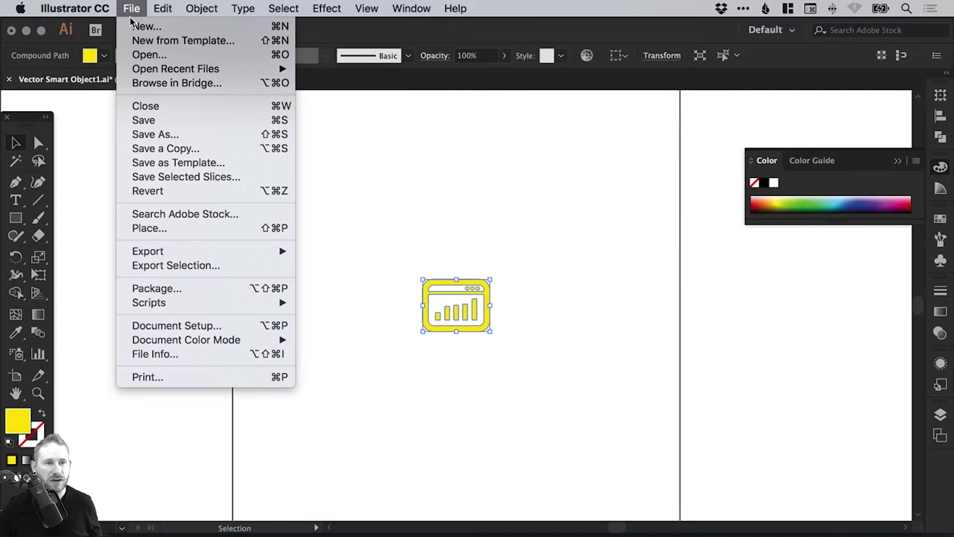
{"action": "left_click", "coordinate": [144, 119]}
{"action": "key", "text": "super+Tab"}
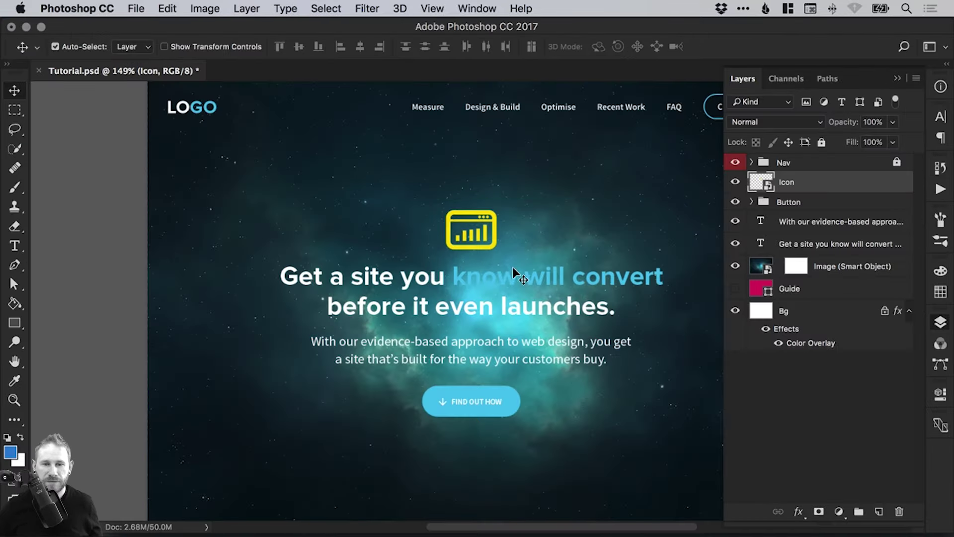
{"action": "key", "text": "super"}
{"action": "key", "text": "super+Tab"}
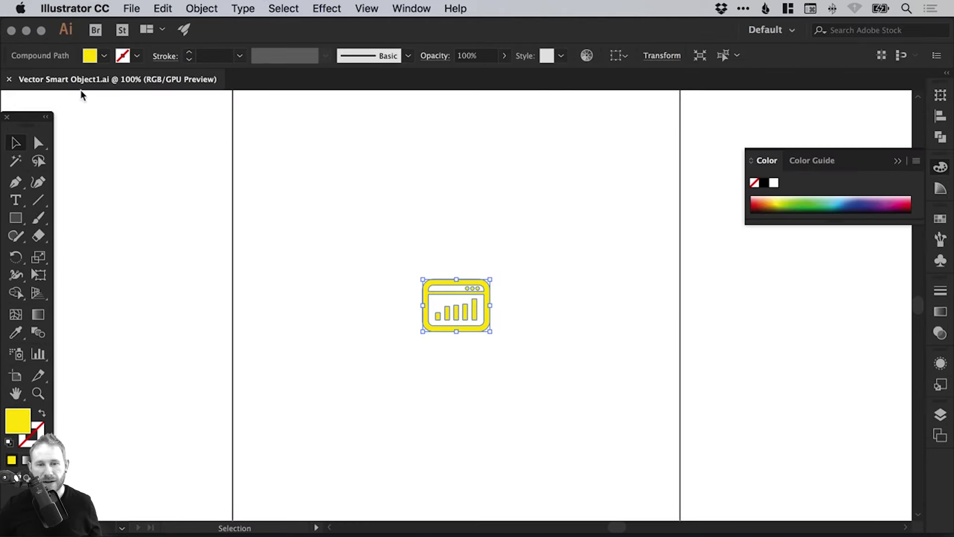
{"action": "key", "text": "super+c"}
{"action": "key", "text": "super+Tab"}
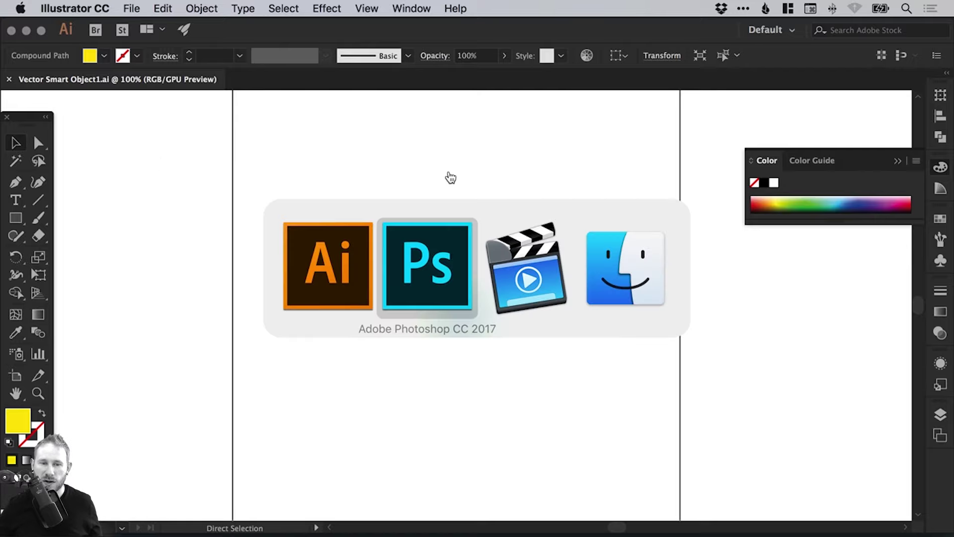
{"action": "key", "text": "super+Tab"}
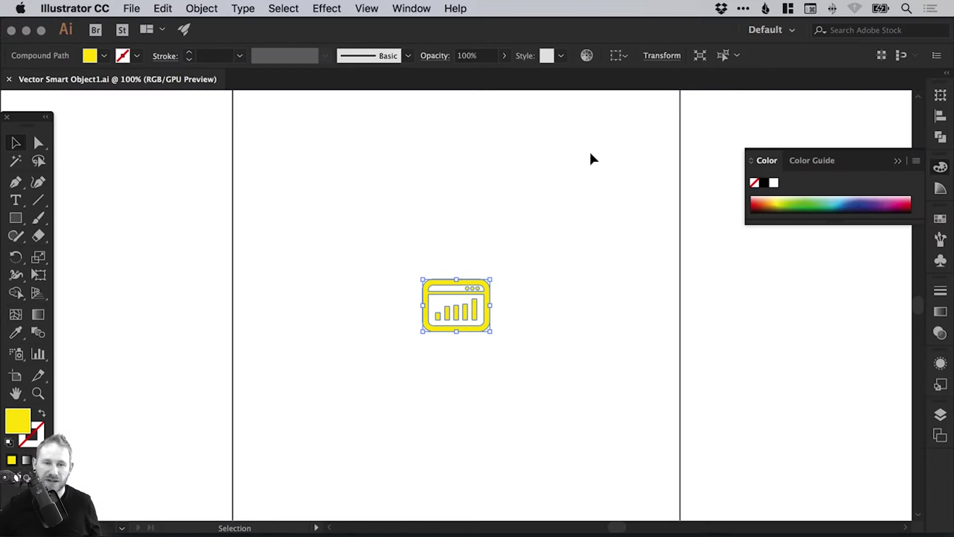
{"action": "left_click", "coordinate": [9, 79]}
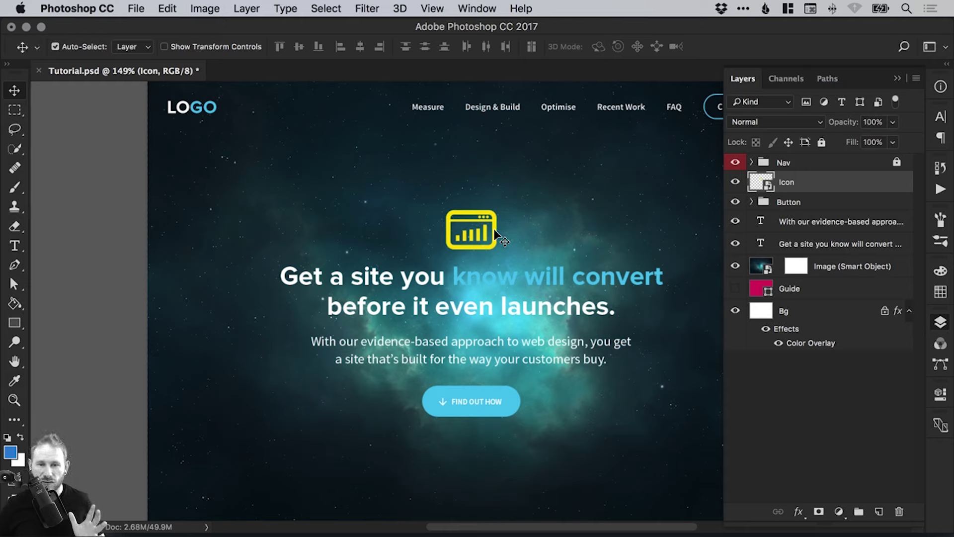
Give the Icon layer a Color Overlay effect set to white #ffffff via Blending Options
{"action": "right_click", "coordinate": [800, 180]}
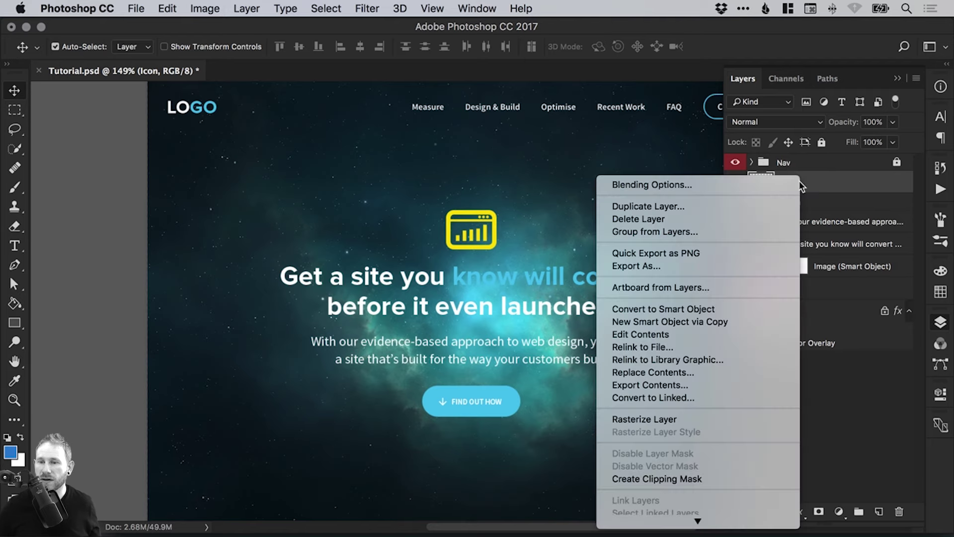
{"action": "left_click", "coordinate": [664, 186]}
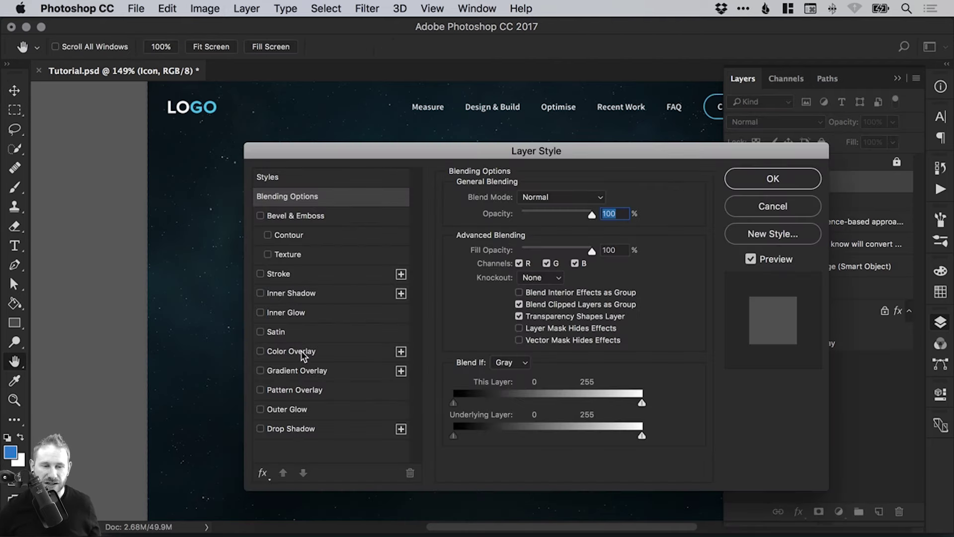
{"action": "left_click", "coordinate": [302, 352]}
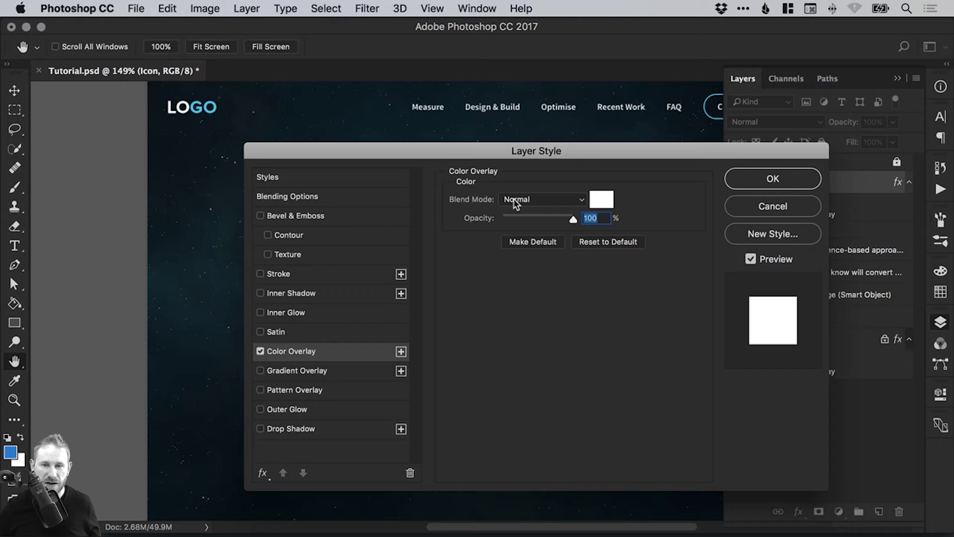
{"action": "left_click", "coordinate": [603, 204]}
{"action": "left_click_drag", "start_coordinate": [551, 276], "coordinate": [438, 216]}
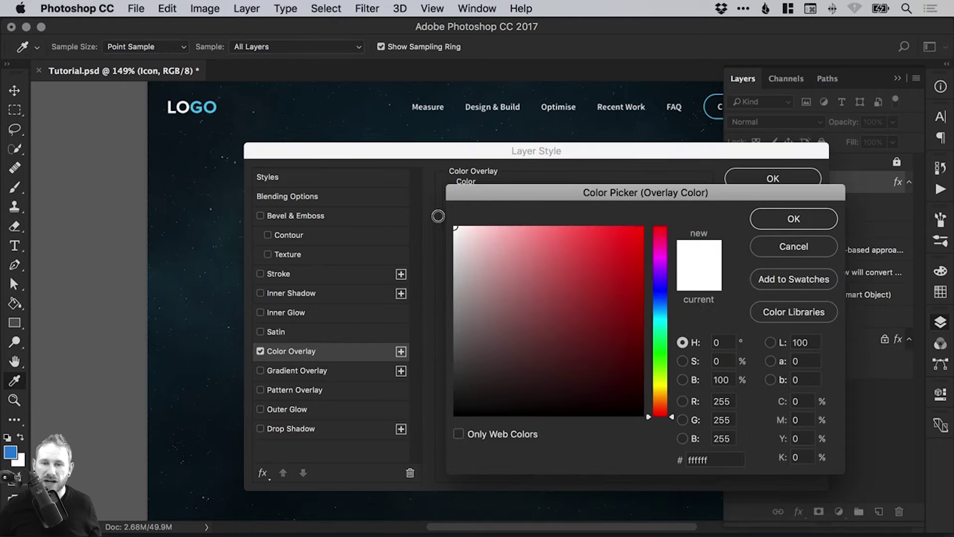
{"action": "left_click", "coordinate": [794, 219]}
{"action": "left_click", "coordinate": [751, 180]}
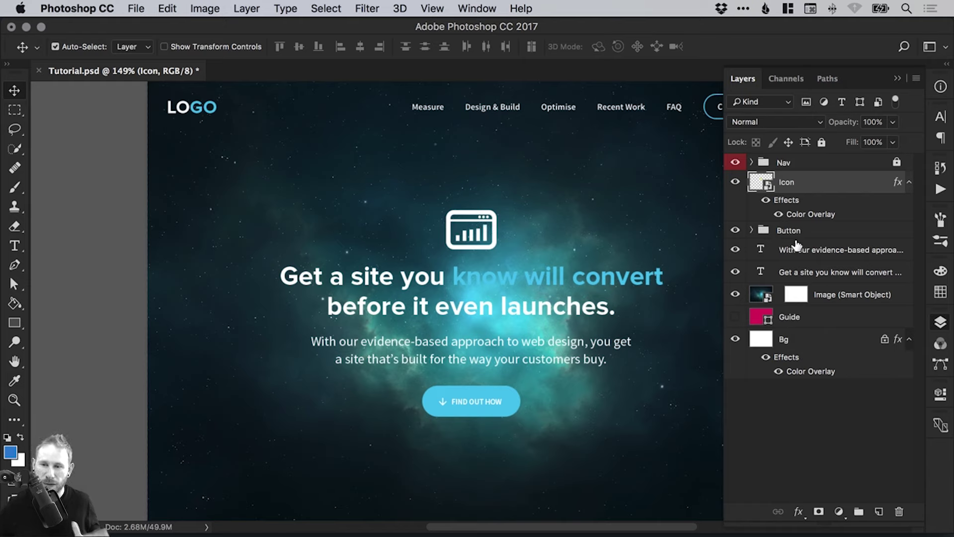
Toggle the Color Overlay and nebula Image layer visibility to compare, then save Tutorial.psd
{"action": "left_click", "coordinate": [779, 214]}
{"action": "left_click", "coordinate": [779, 215]}
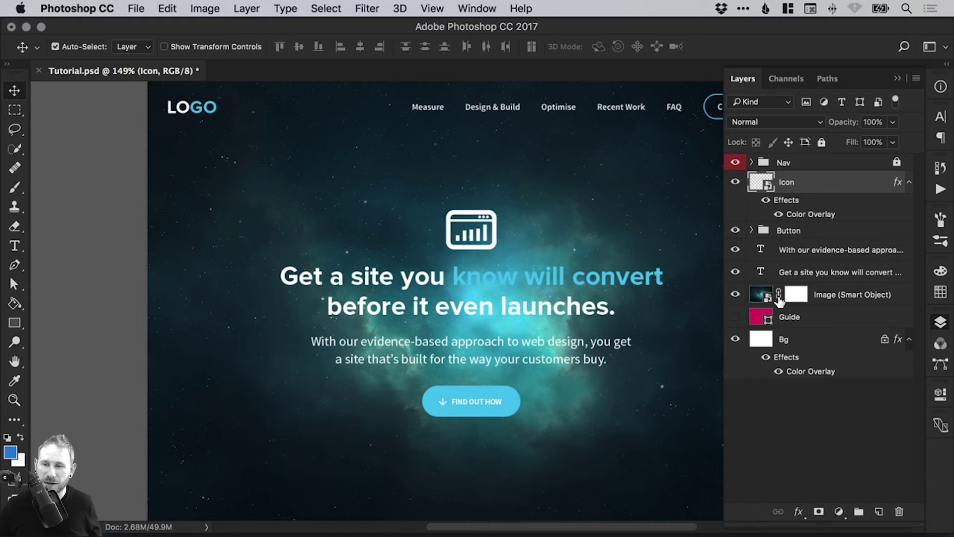
{"action": "left_click", "coordinate": [735, 295]}
{"action": "left_click", "coordinate": [736, 295]}
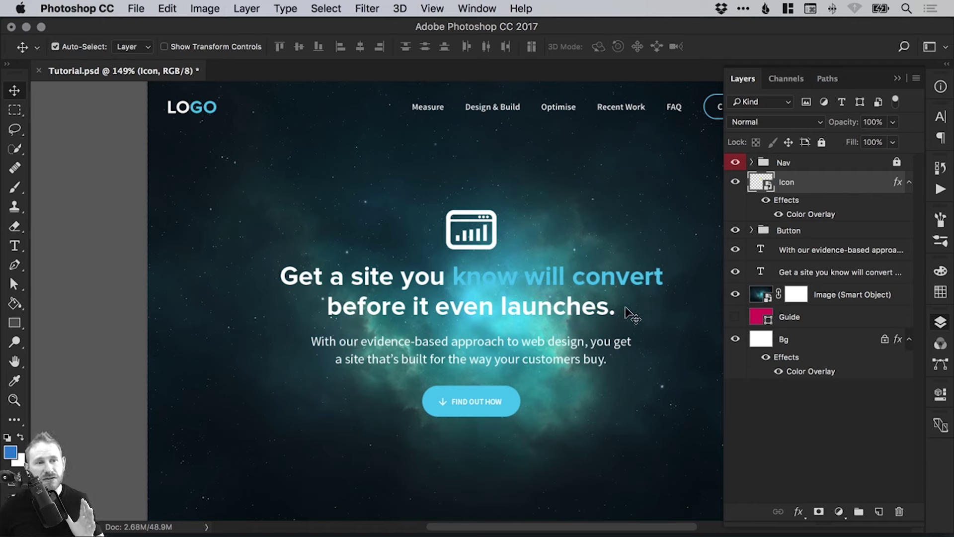
{"action": "key", "text": "super+s"}
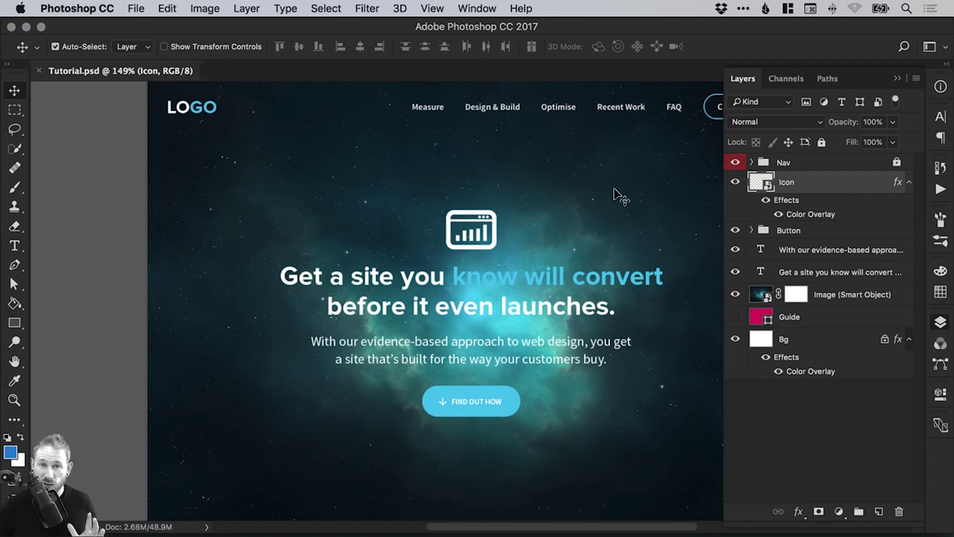
{"action": "left_click", "coordinate": [844, 294]}
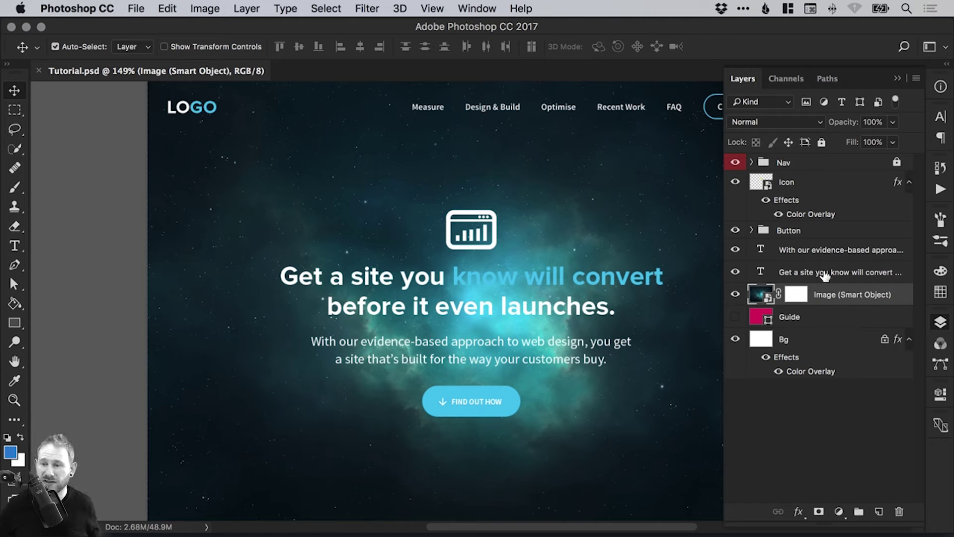
Rasterize the nebula Image (Smart Object) layer, collapse the Layers panel and save Tutorial.psd
{"action": "right_click", "coordinate": [834, 296]}
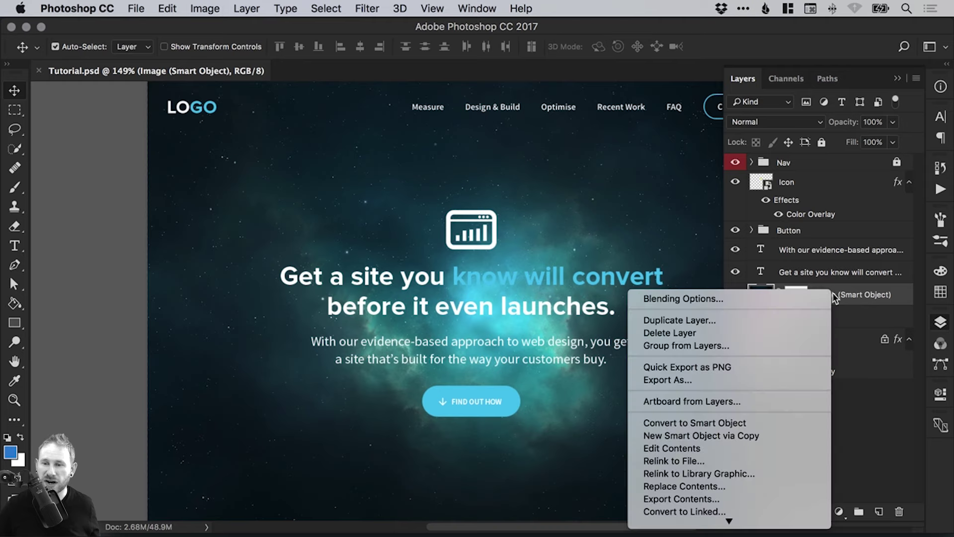
{"action": "scroll", "coordinate": [687, 322], "scroll_direction": "down", "scroll_amount": 10}
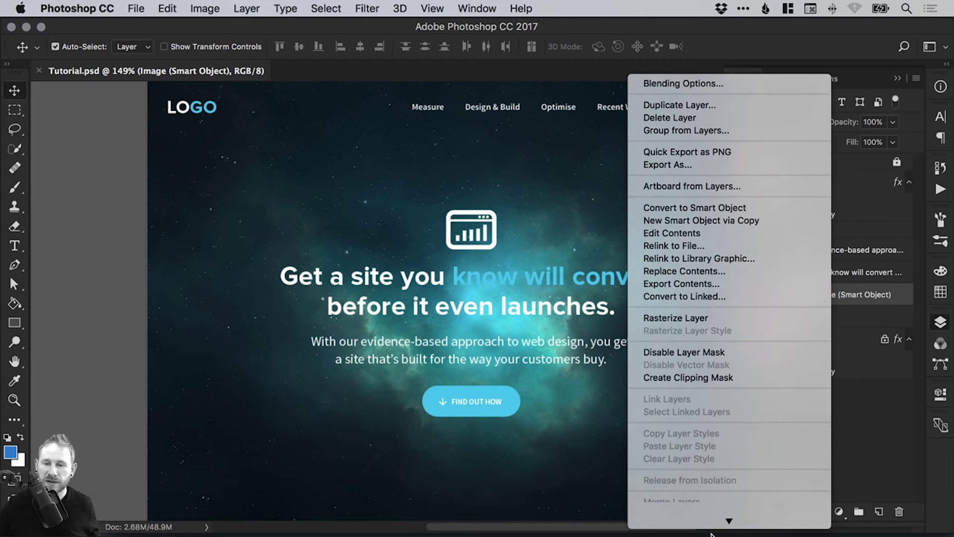
{"action": "left_click", "coordinate": [682, 291]}
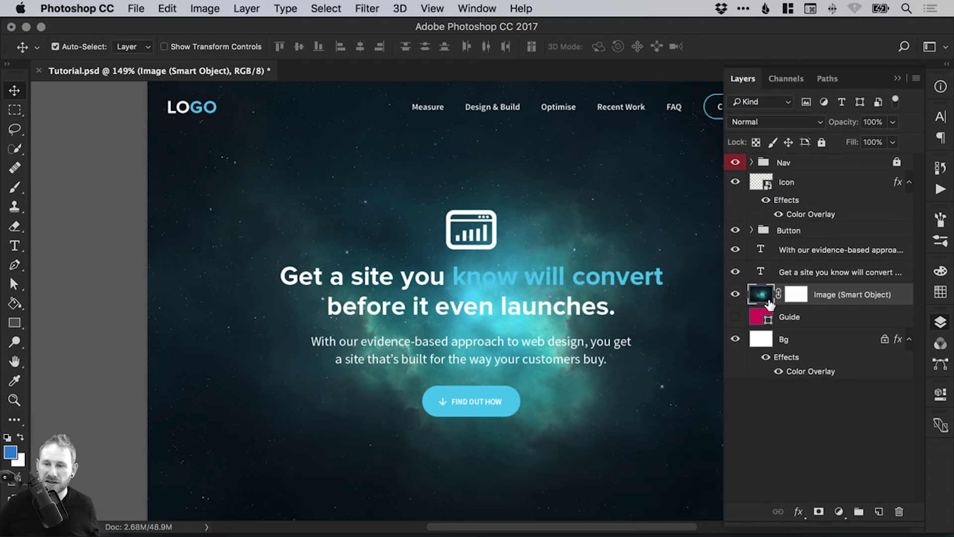
{"action": "left_click", "coordinate": [942, 324]}
{"action": "key", "text": "cmd+s"}
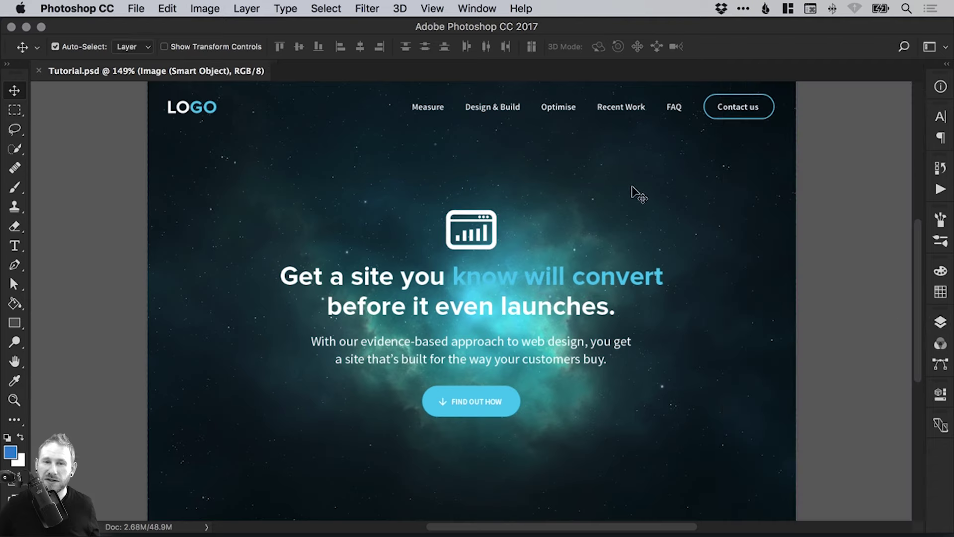